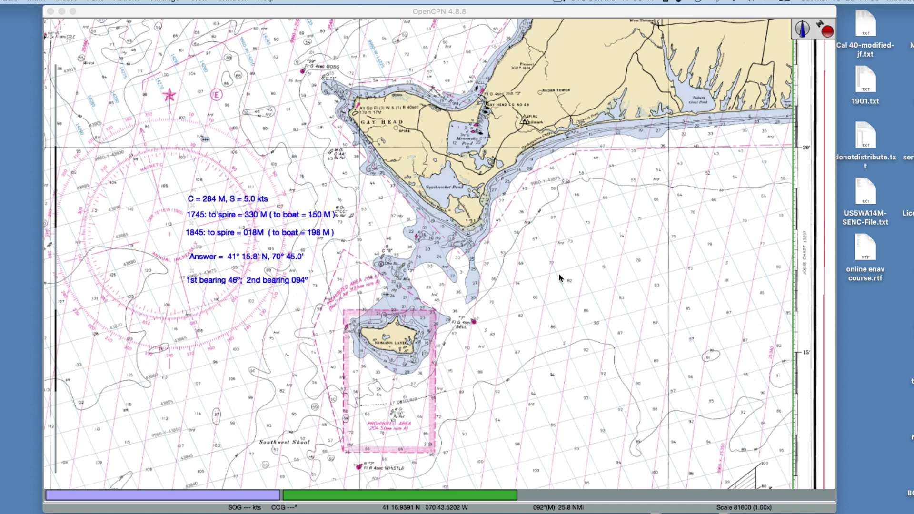
# Delete the stray waypoint near Gay Head from the chart
pyautogui.moveTo(560, 277); pyautogui.dragTo(555, 277)
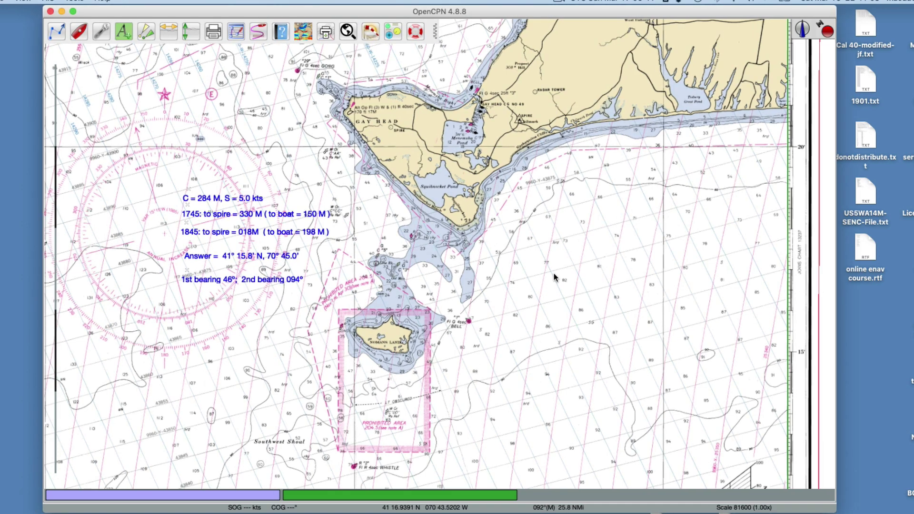
pyautogui.rightClick(520, 119)
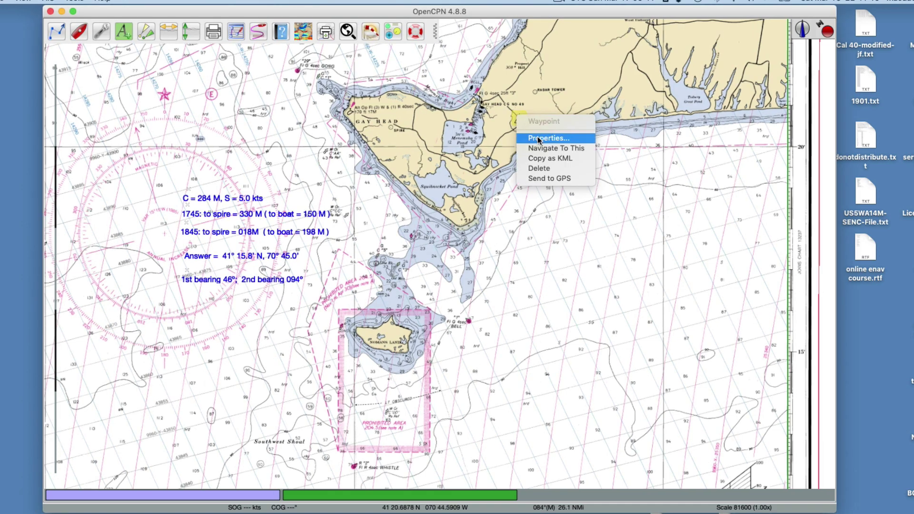
pyautogui.click(539, 168)
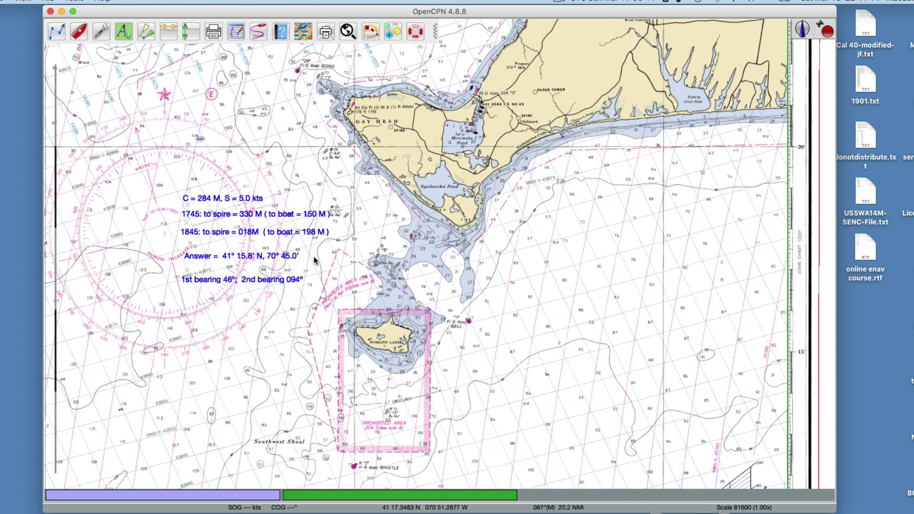
pyautogui.moveTo(590, 294); pyautogui.dragTo(582, 294)
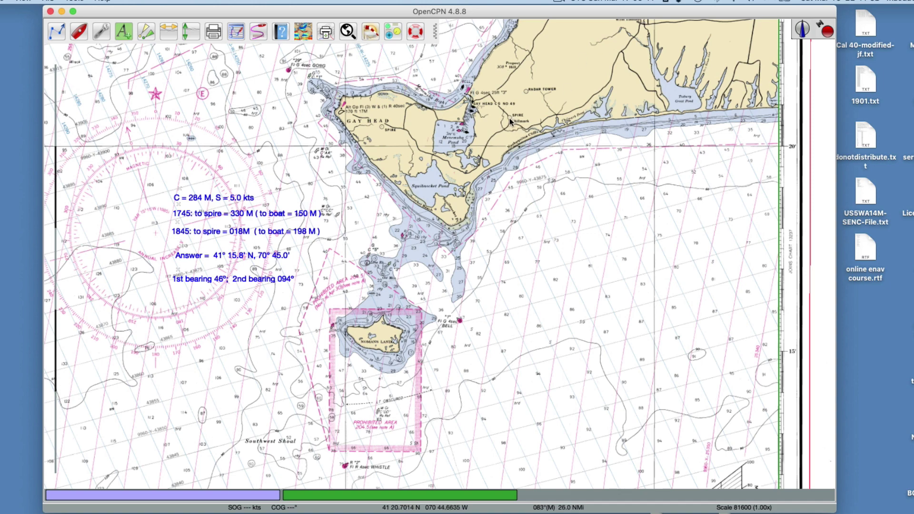
pyautogui.scroll(2, 509, 127)
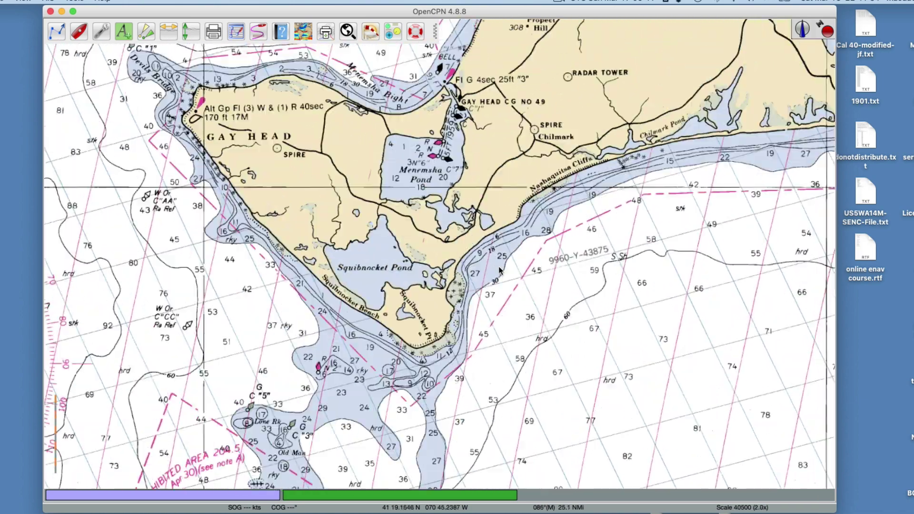
pyautogui.scroll(-2, 538, 301)
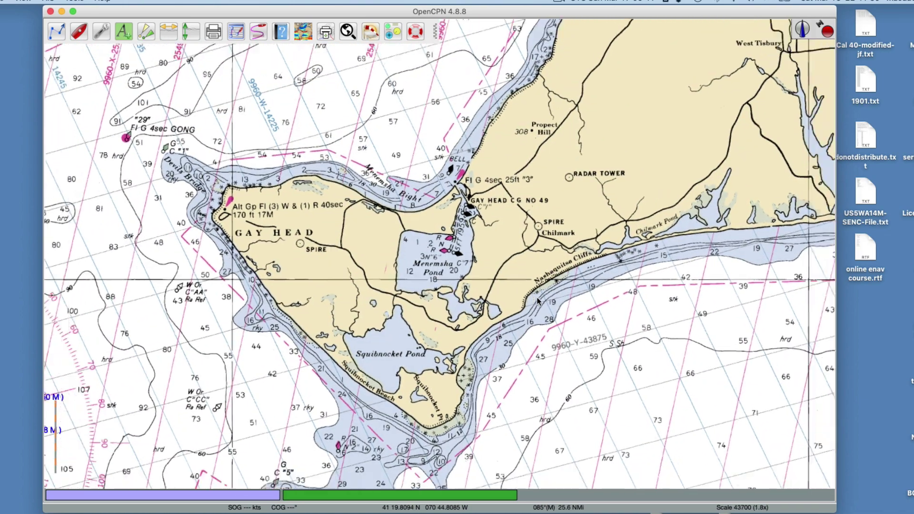
pyautogui.scroll(-2, 538, 301)
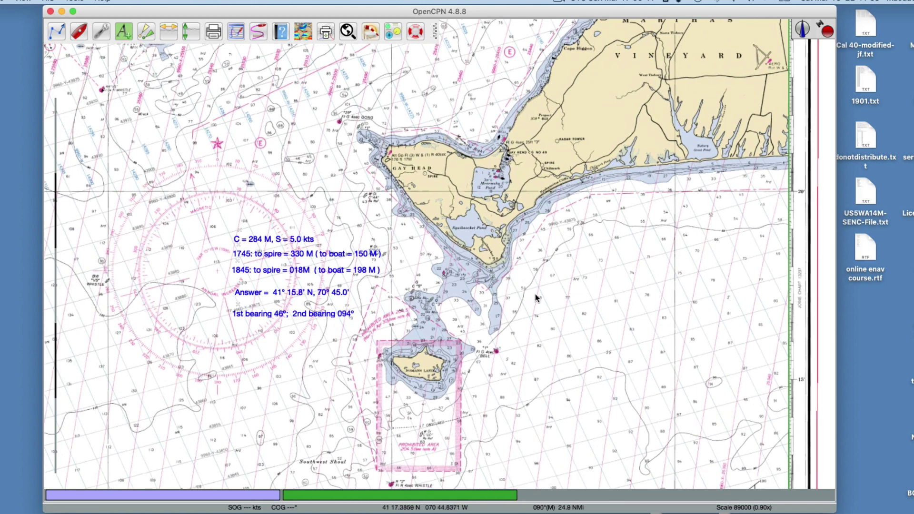
pyautogui.scroll(1, 526, 295)
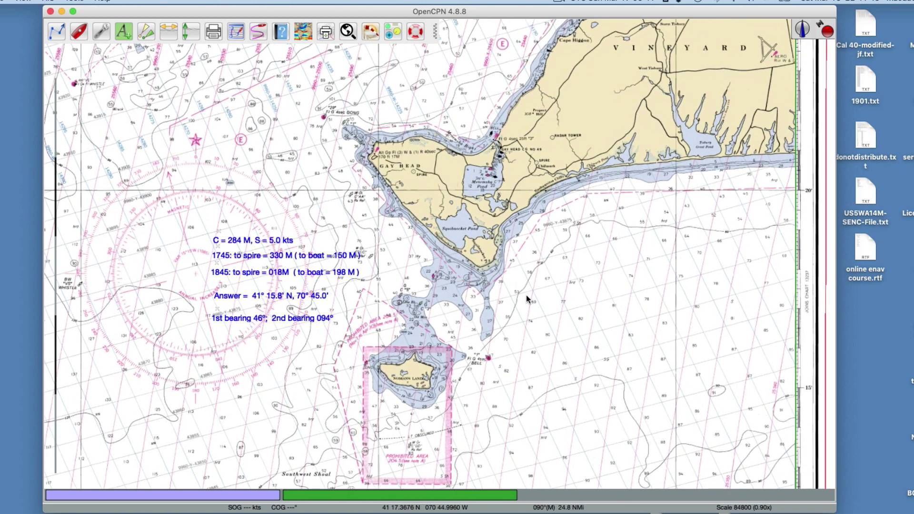
pyautogui.press('Down')
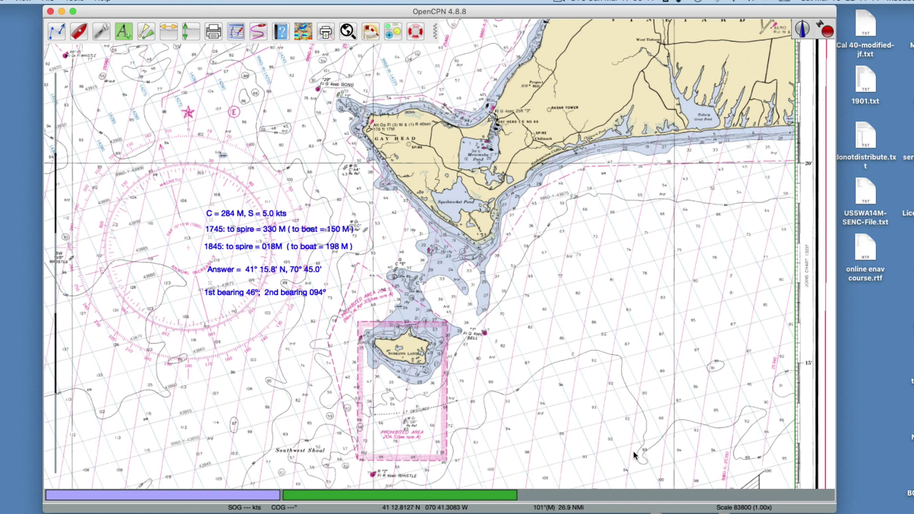
pyautogui.moveTo(634, 452); pyautogui.dragTo(604, 436)
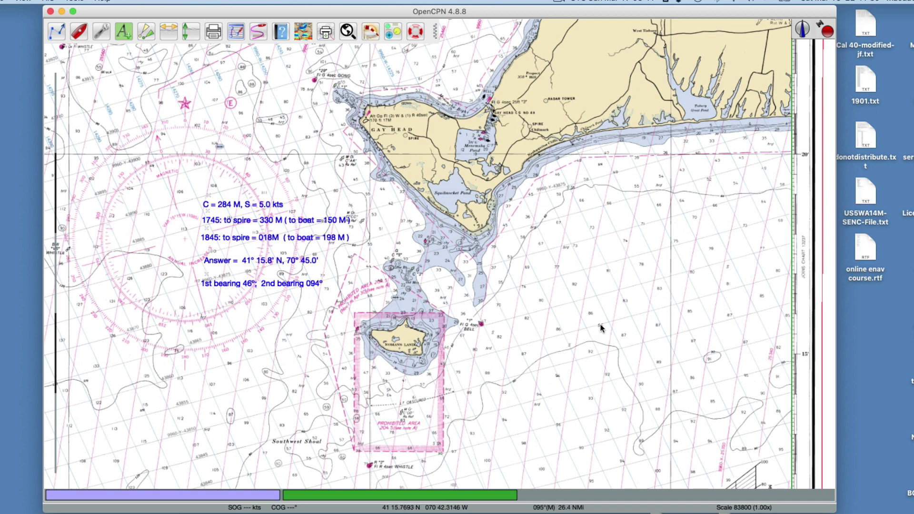
pyautogui.moveTo(766, 405); pyautogui.dragTo(604, 320)
pyautogui.moveTo(455, 313); pyautogui.dragTo(609, 367)
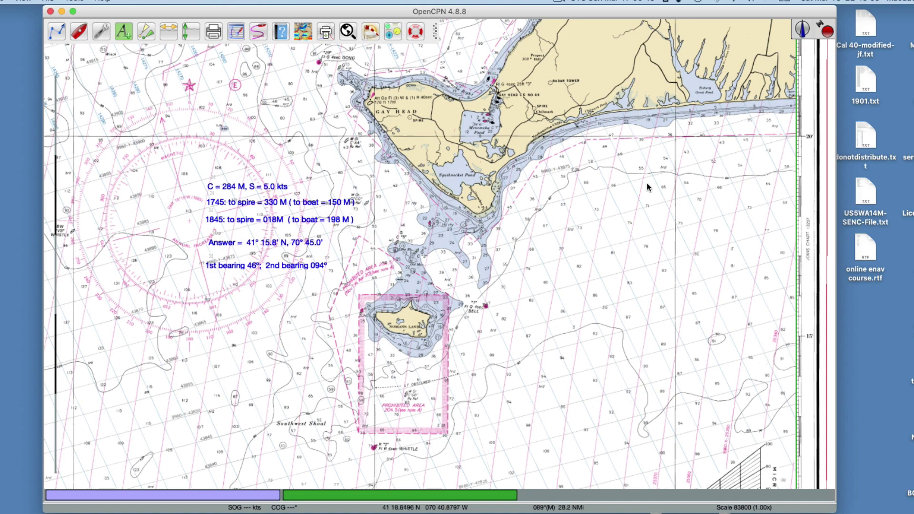
# Draw a 10.7 NMi bearing line southeast from the Chilmark spire, then begin a second at the spire
pyautogui.click(57, 32)
pyautogui.scroll(1, 542, 148)
pyautogui.scroll(3, 542, 149)
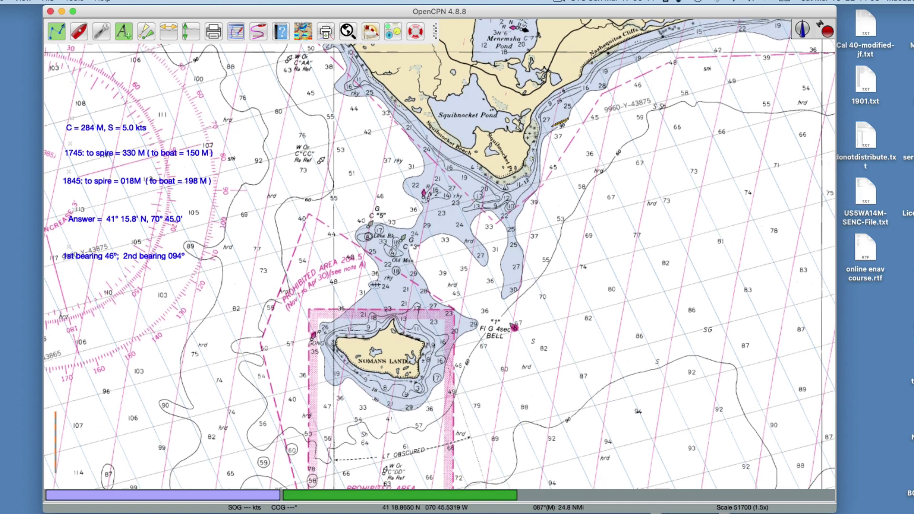
pyautogui.press('Up')
pyautogui.press('Up')
pyautogui.press('Up')
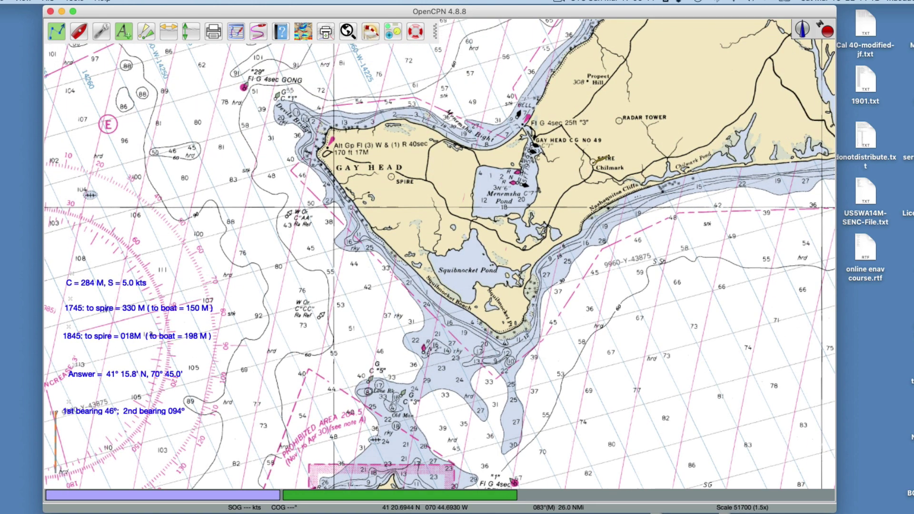
pyautogui.click(592, 162)
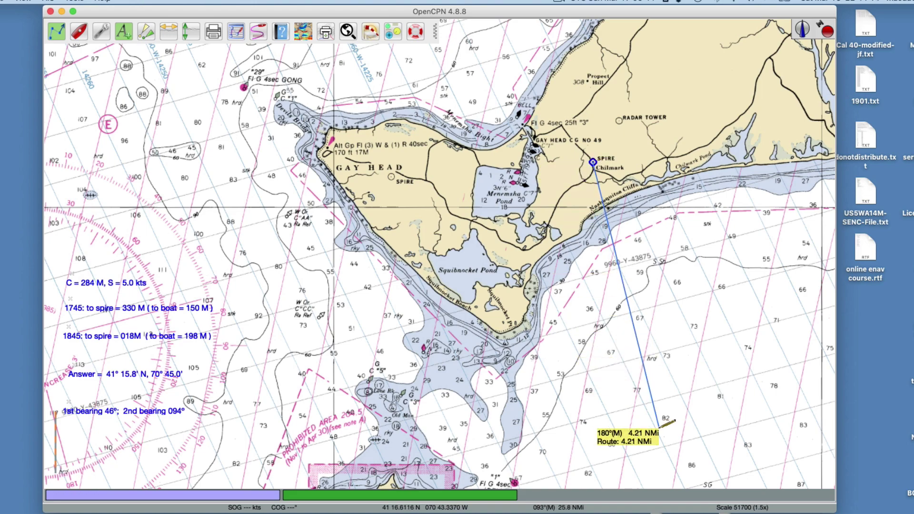
pyautogui.scroll(-5, 661, 427)
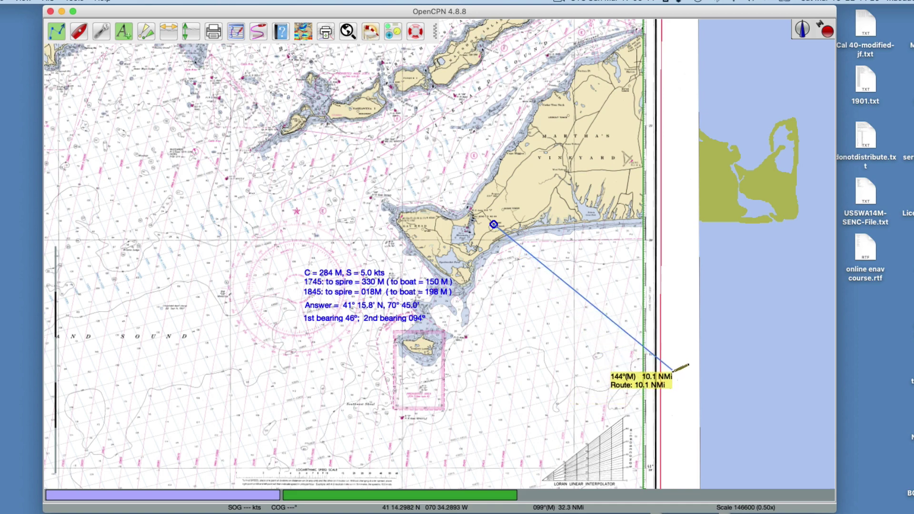
pyautogui.click(665, 397)
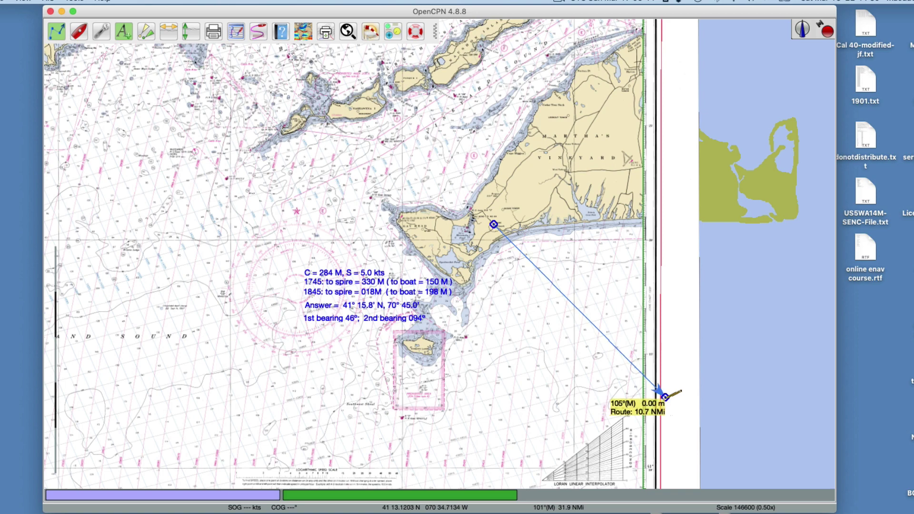
pyautogui.click(664, 397)
pyautogui.press('Escape')
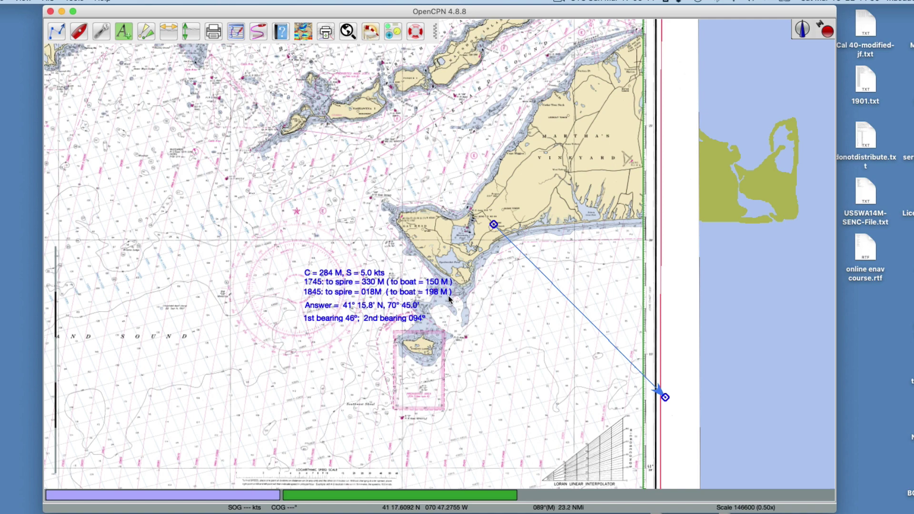
pyautogui.click(56, 33)
pyautogui.click(494, 223)
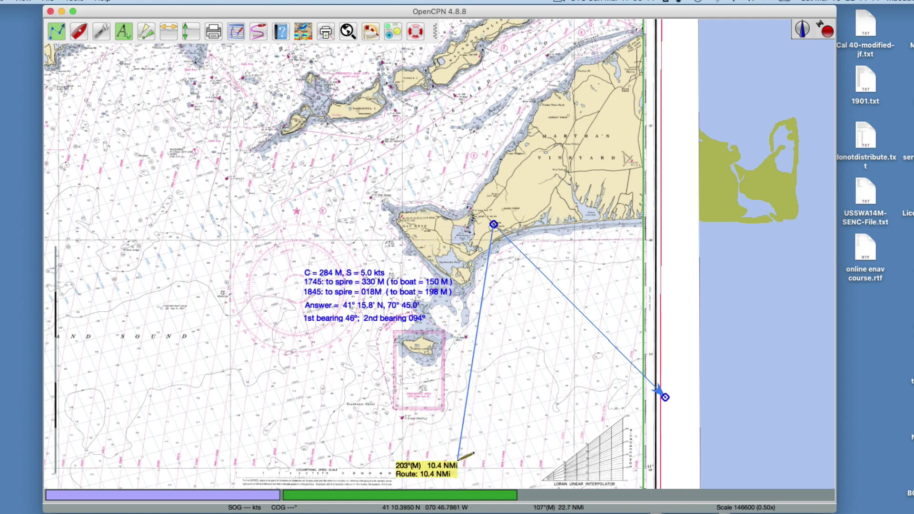
# End the second bearing line 10.2 NMi south of the spire, at about 198° magnetic
pyautogui.click(481, 456)
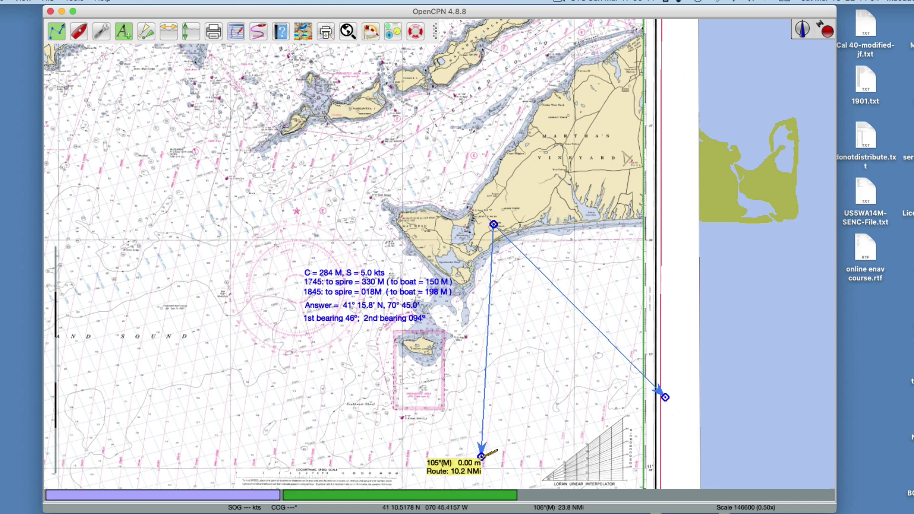
pyautogui.press('Escape')
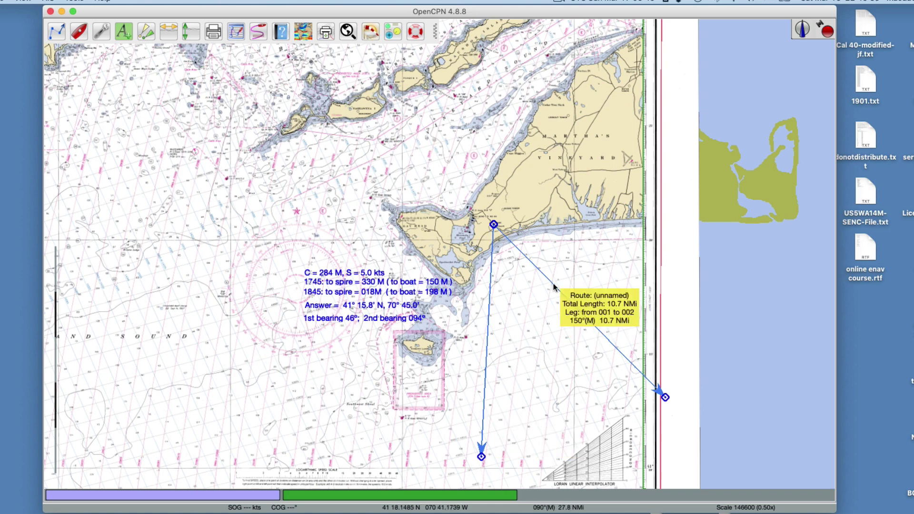
# Draw a 5.0 NMi leg on 284° magnetic westward from the 150° bearing line
pyautogui.click(73, 36)
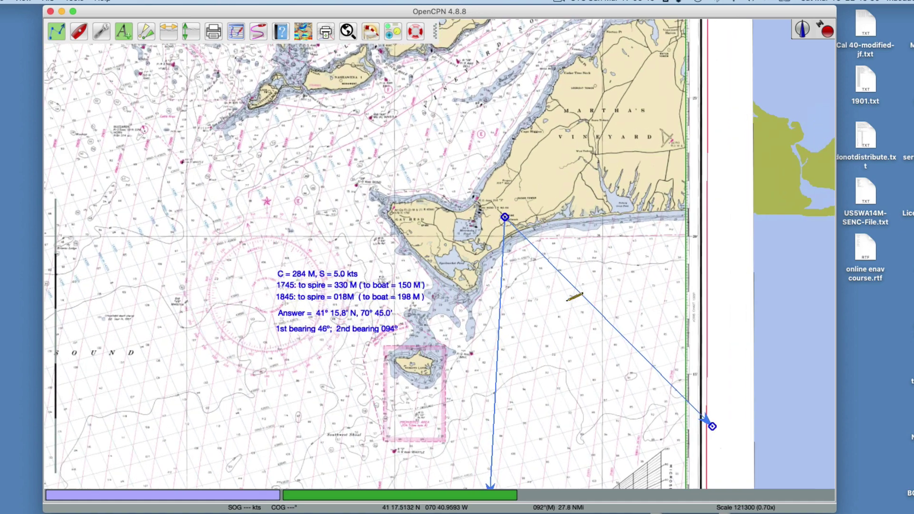
pyautogui.scroll(1, 576, 295)
pyautogui.scroll(1, 594, 305)
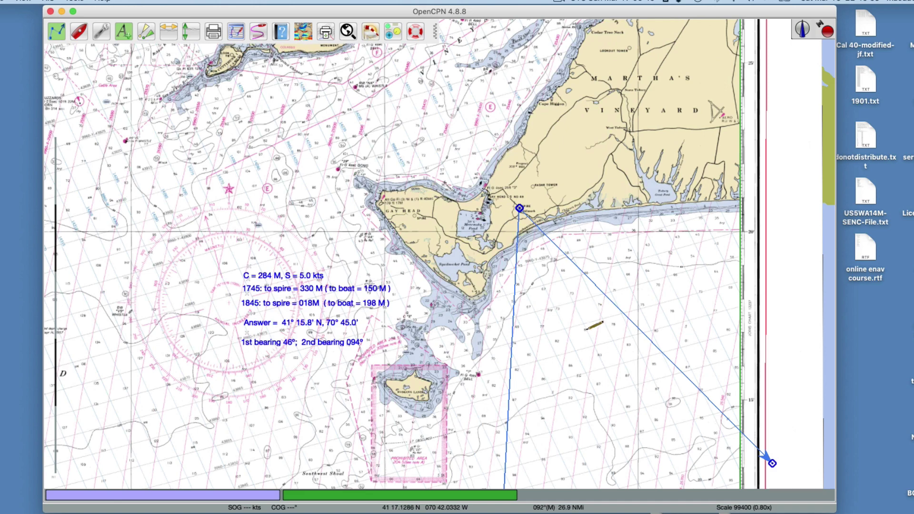
pyautogui.press('Left')
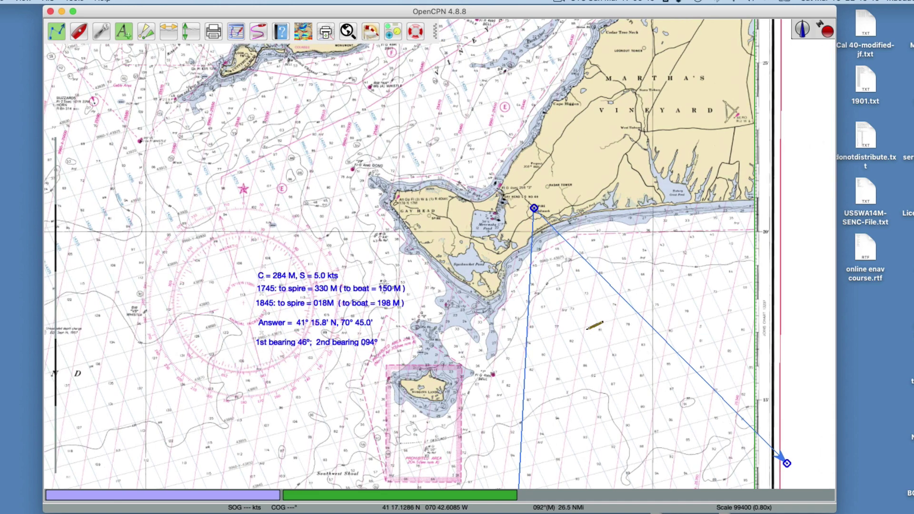
pyautogui.press('Right')
pyautogui.press('Down')
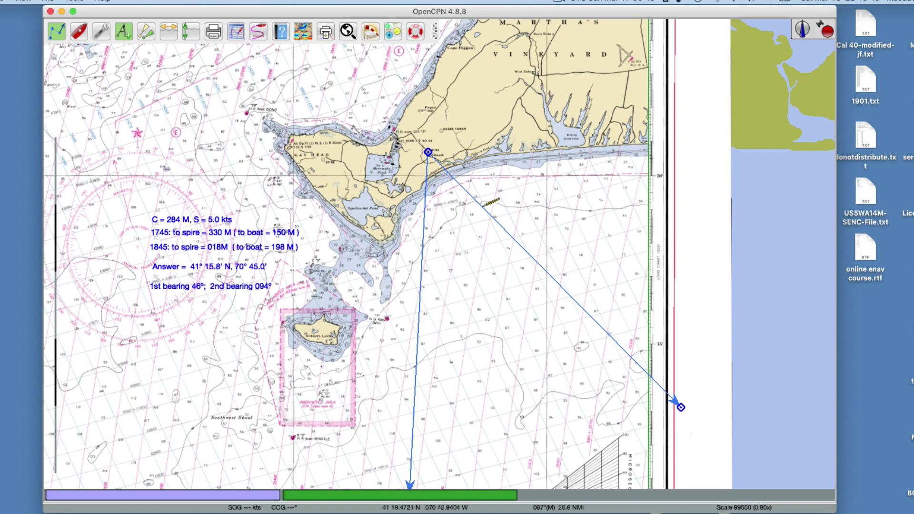
pyautogui.click(535, 260)
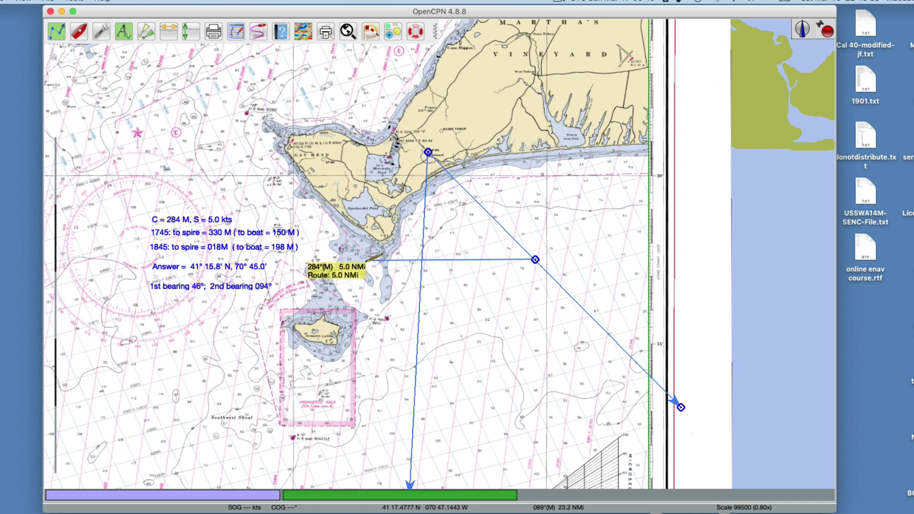
pyautogui.click(366, 260)
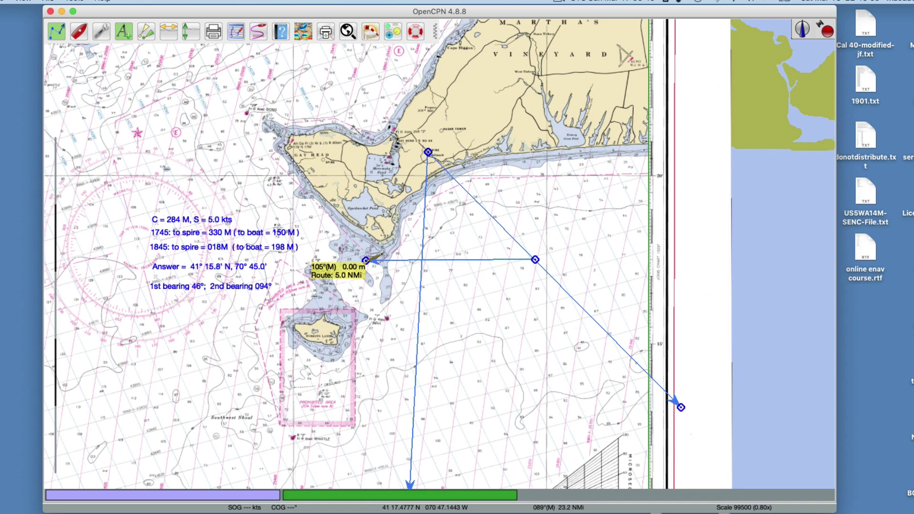
pyautogui.click(366, 260)
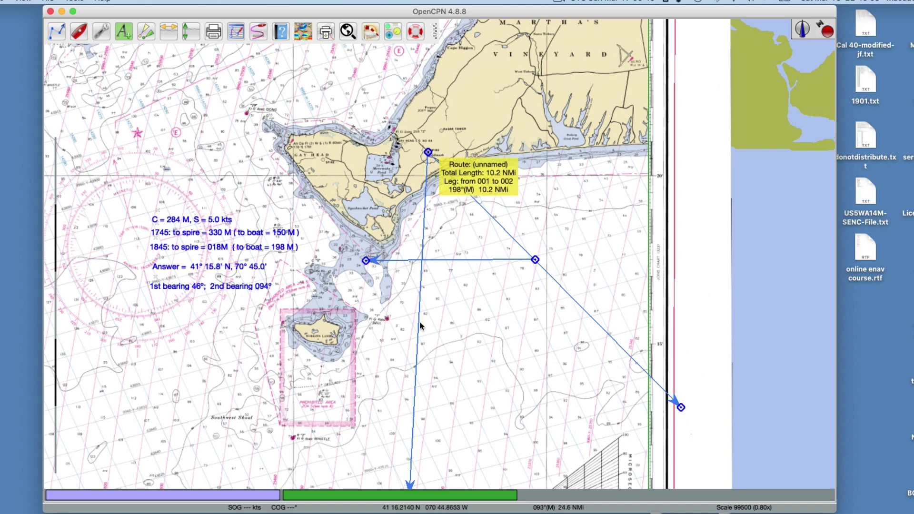
pyautogui.moveTo(462, 363); pyautogui.dragTo(489, 250)
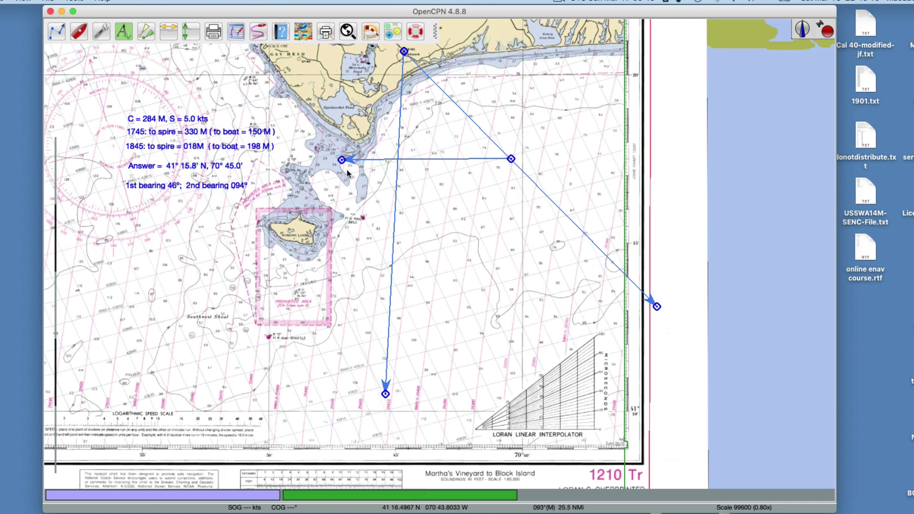
# Add a second, parallel 284° magnetic 5.0 NMi leg starting lower on the 150° bearing line
pyautogui.click(58, 33)
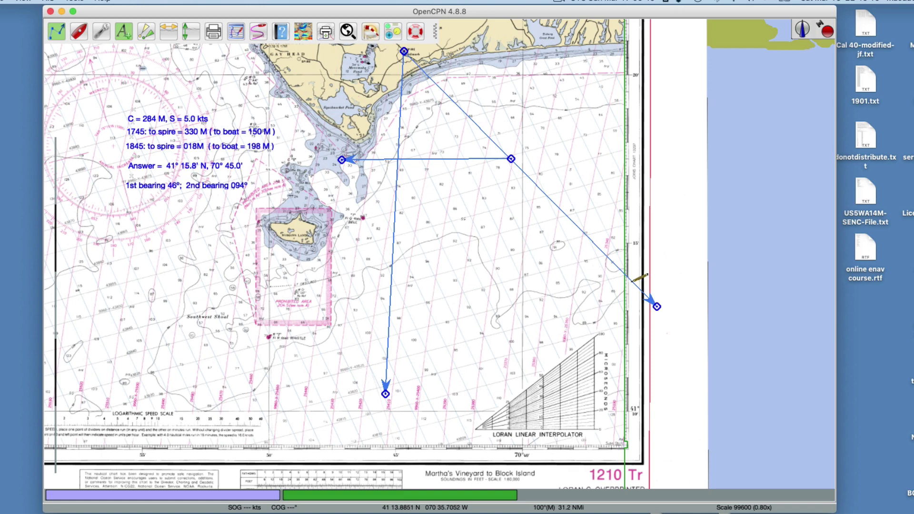
pyautogui.click(632, 281)
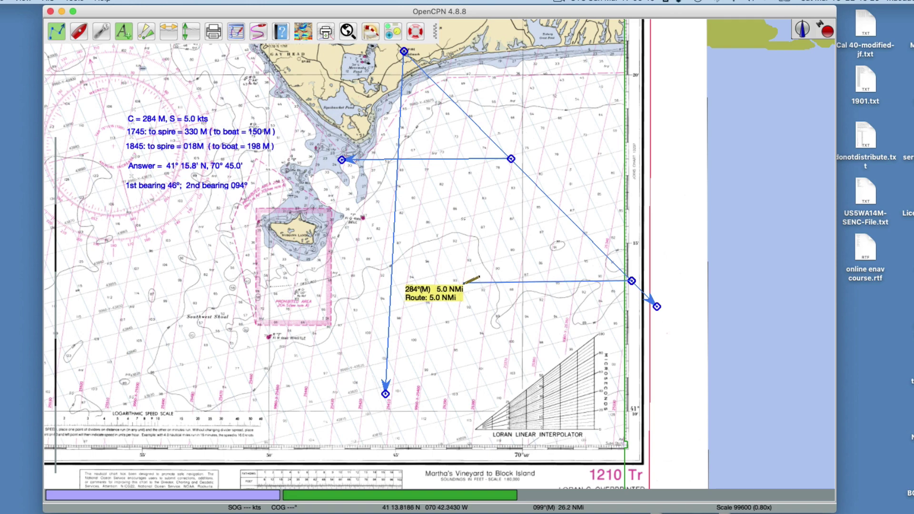
pyautogui.click(464, 282)
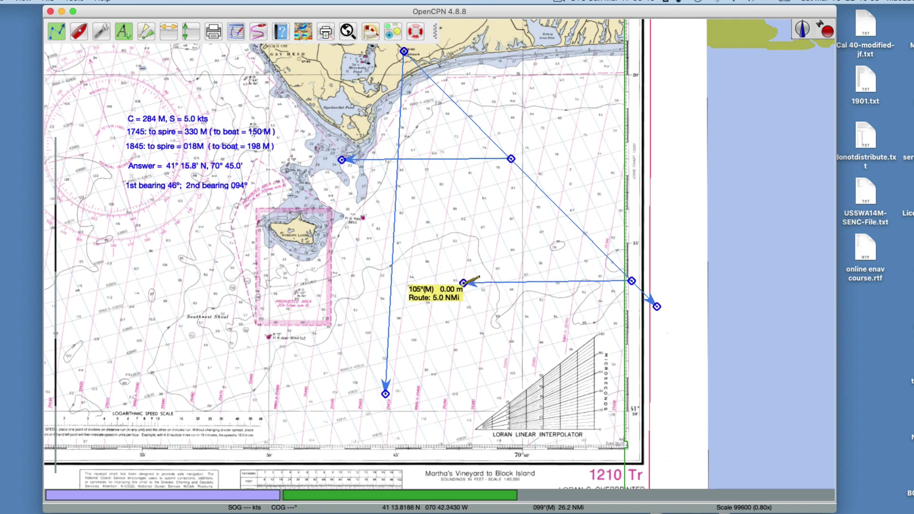
pyautogui.press('Escape')
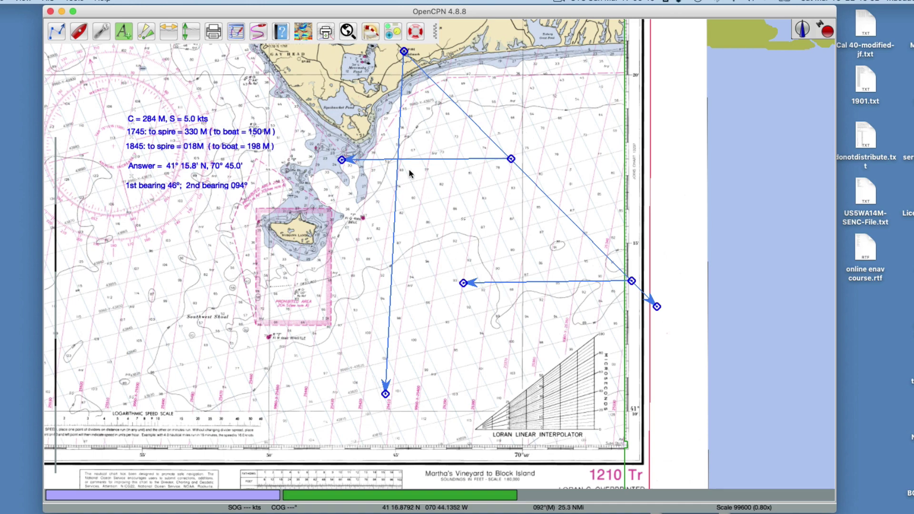
pyautogui.moveTo(636, 282)
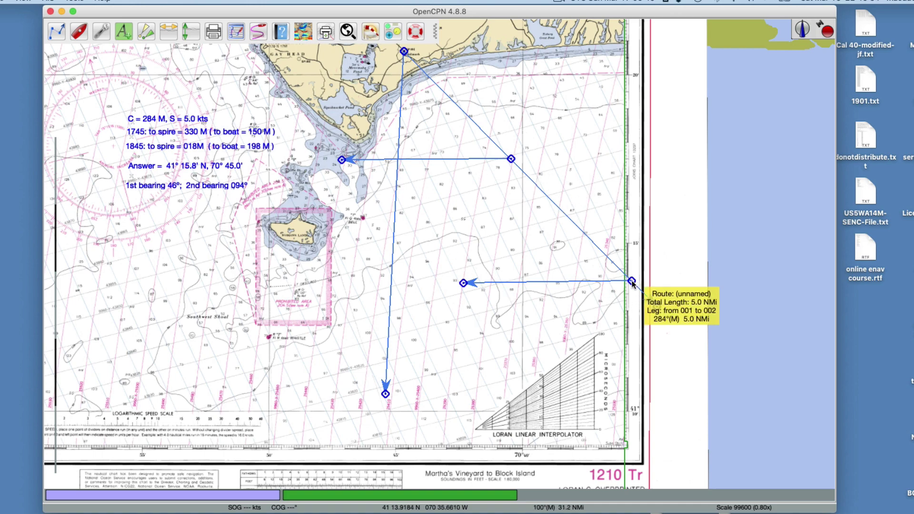
pyautogui.moveTo(512, 162)
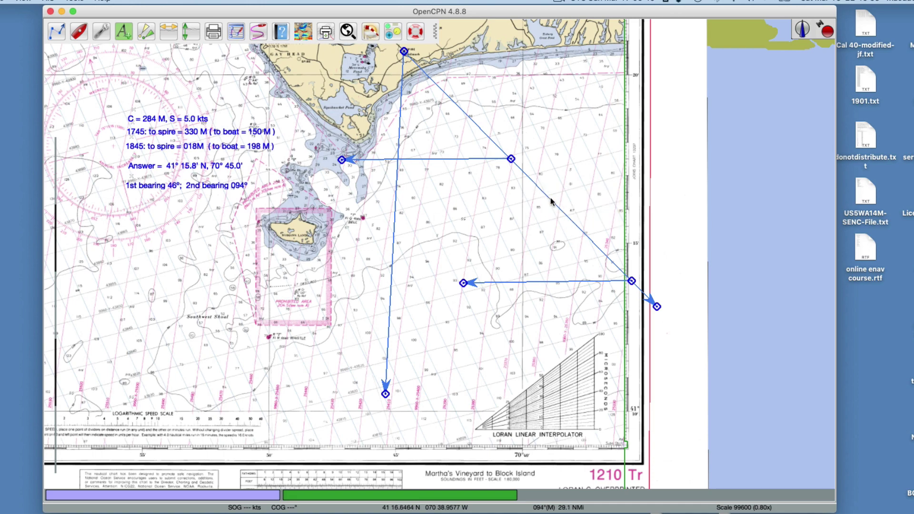
pyautogui.moveTo(393, 225)
pyautogui.moveTo(498, 252); pyautogui.dragTo(508, 285)
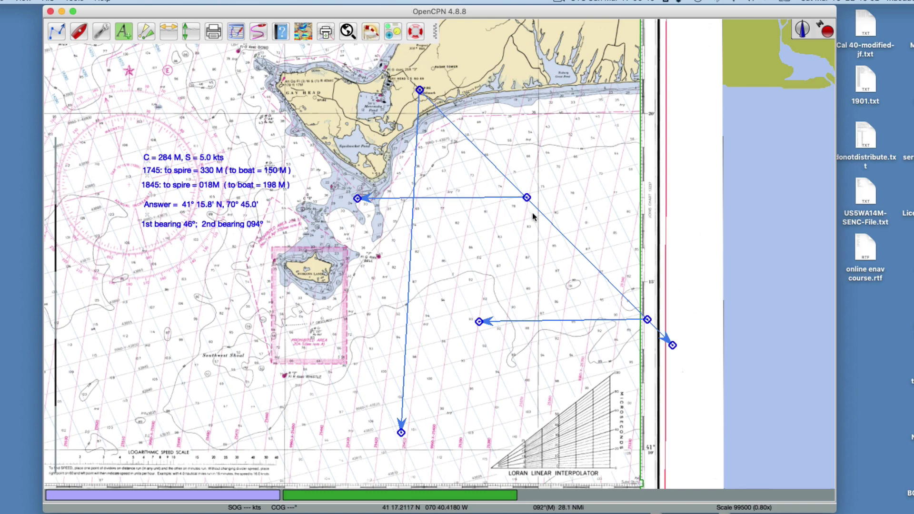
pyautogui.moveTo(564, 236)
pyautogui.moveTo(478, 324)
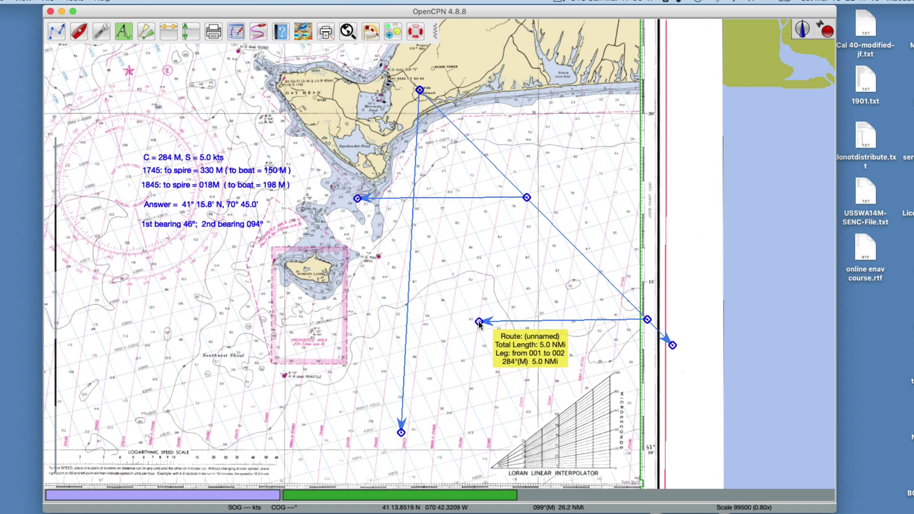
pyautogui.click(57, 31)
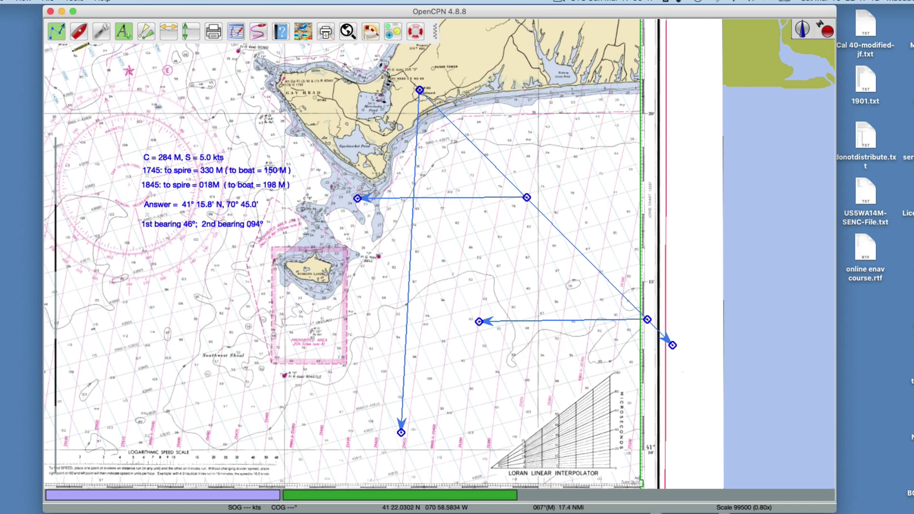
# Draw a 10.0 NMi line on 330° magnetic from the lower 284° leg's western end
pyautogui.click(479, 322)
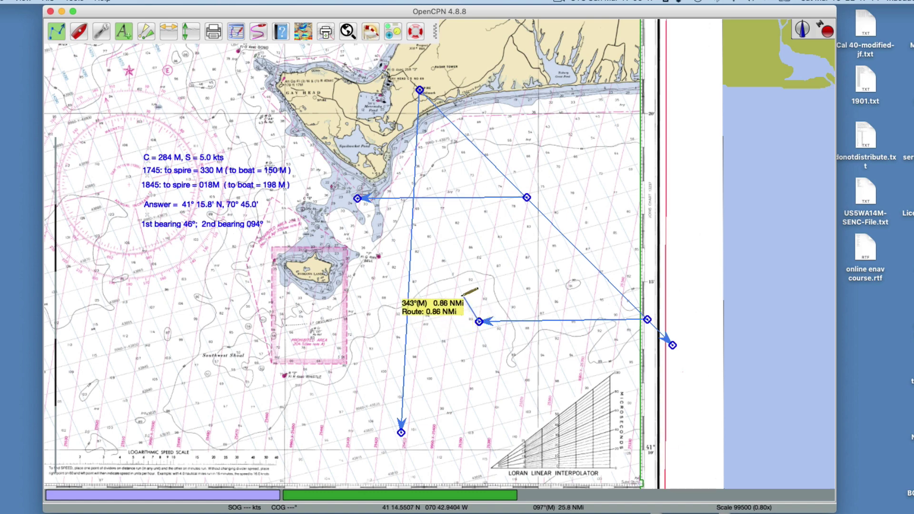
pyautogui.click(242, 81)
pyautogui.click(242, 81)
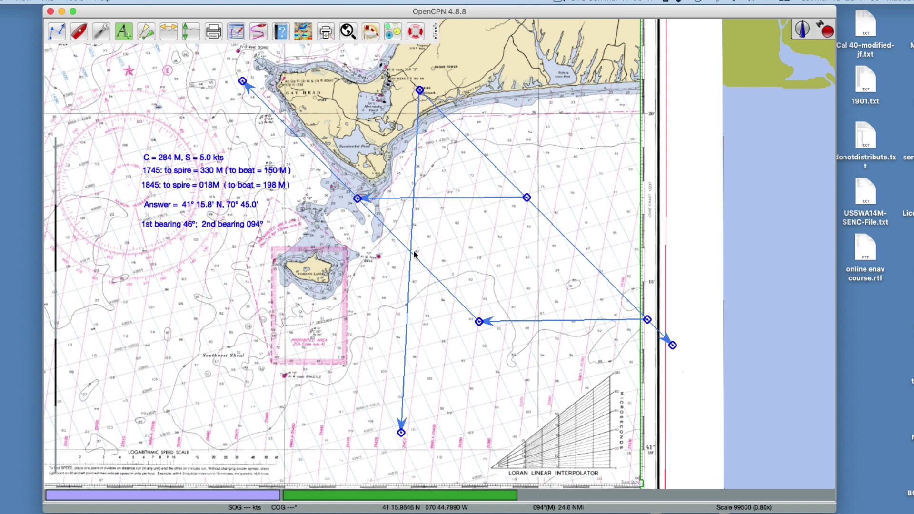
pyautogui.moveTo(412, 252)
pyautogui.moveTo(582, 259)
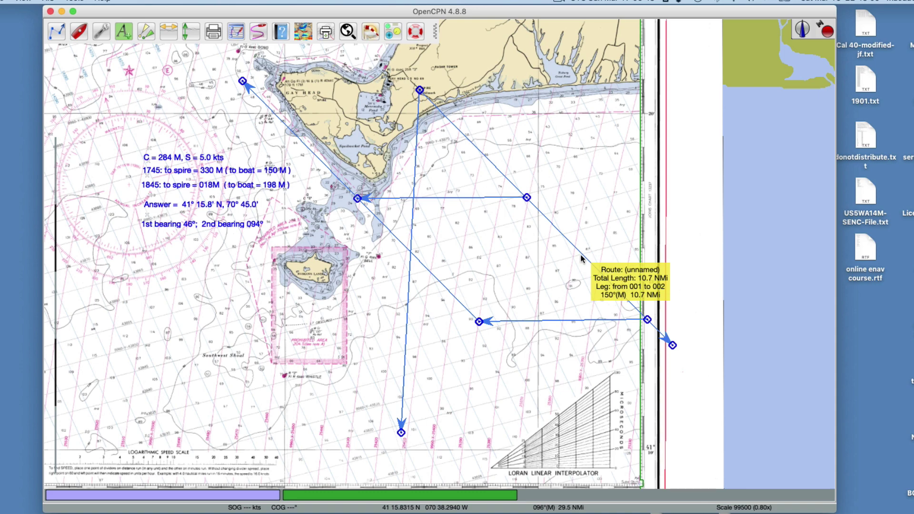
pyautogui.click(59, 31)
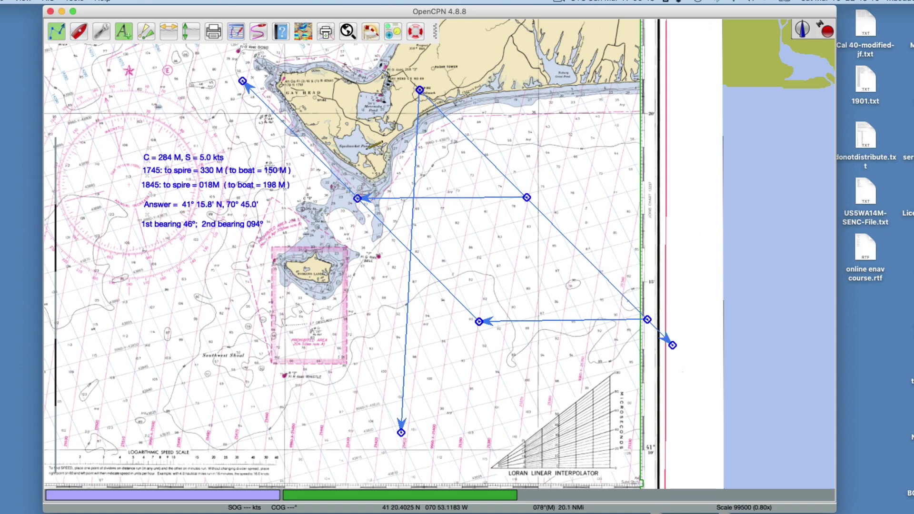
pyautogui.click(601, 272)
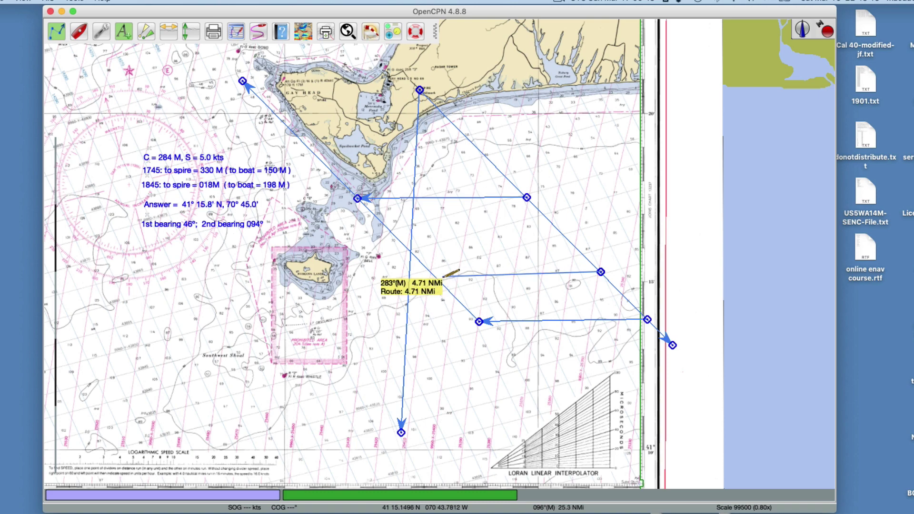
pyautogui.press('Escape')
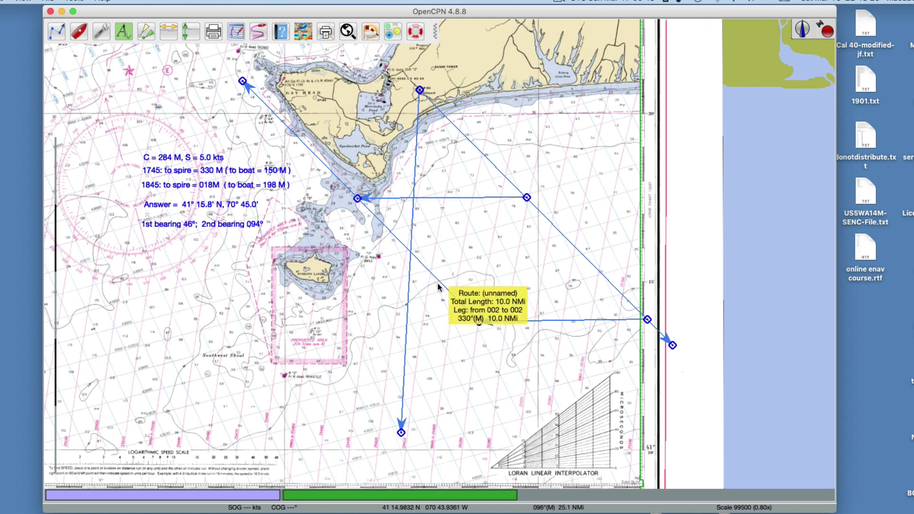
# Turn on visibility of the 'correct answer' waypoint in the Route & Mark Manager Waypoints list
pyautogui.rightClick(435, 278)
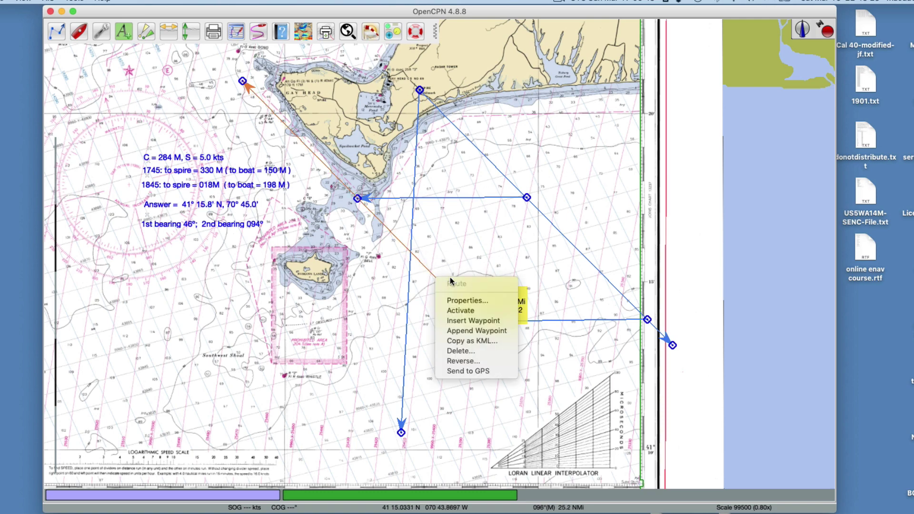
pyautogui.click(399, 256)
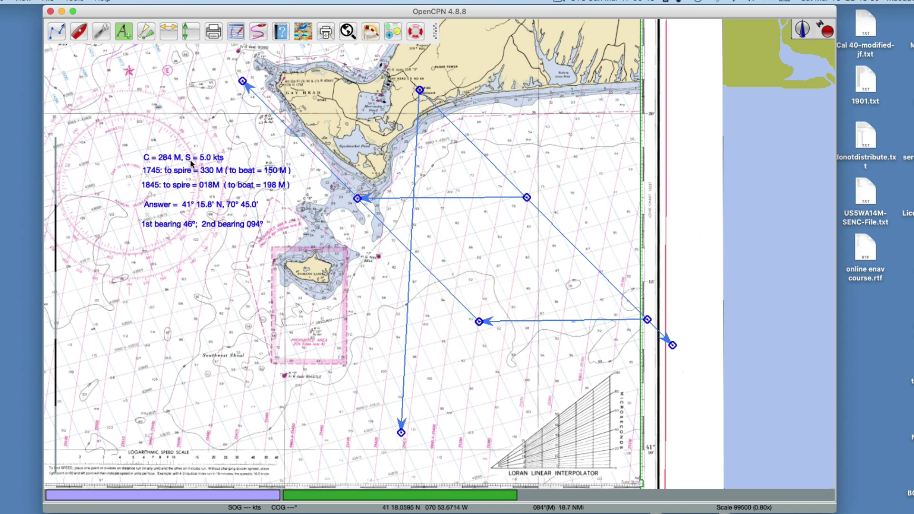
pyautogui.click(238, 32)
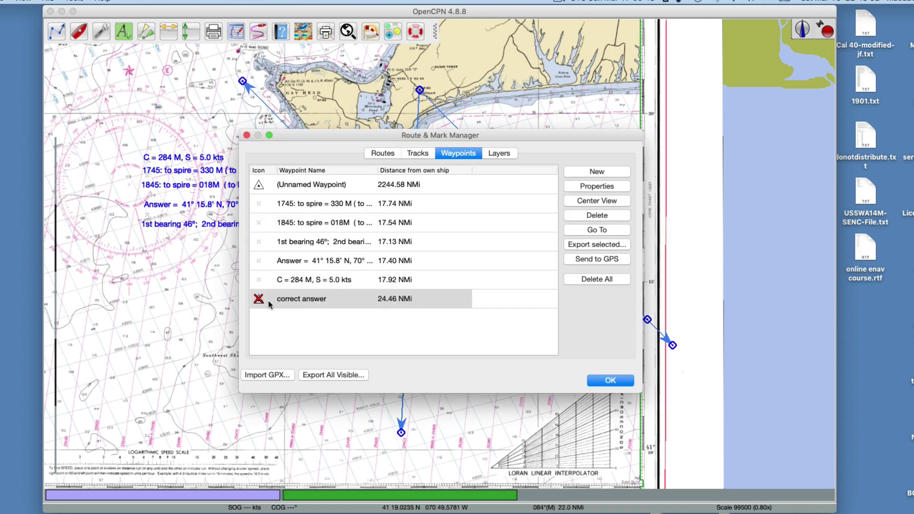
pyautogui.click(258, 299)
pyautogui.click(610, 380)
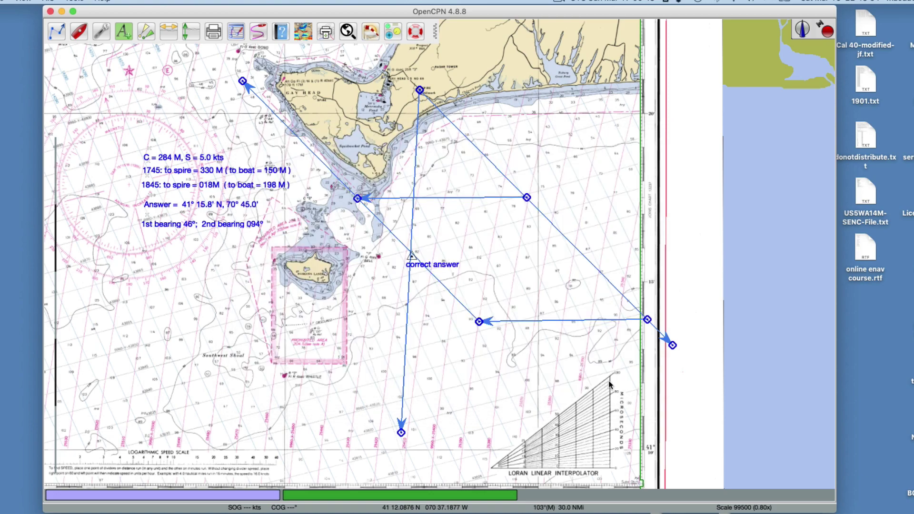
pyautogui.scroll(5, 427, 269)
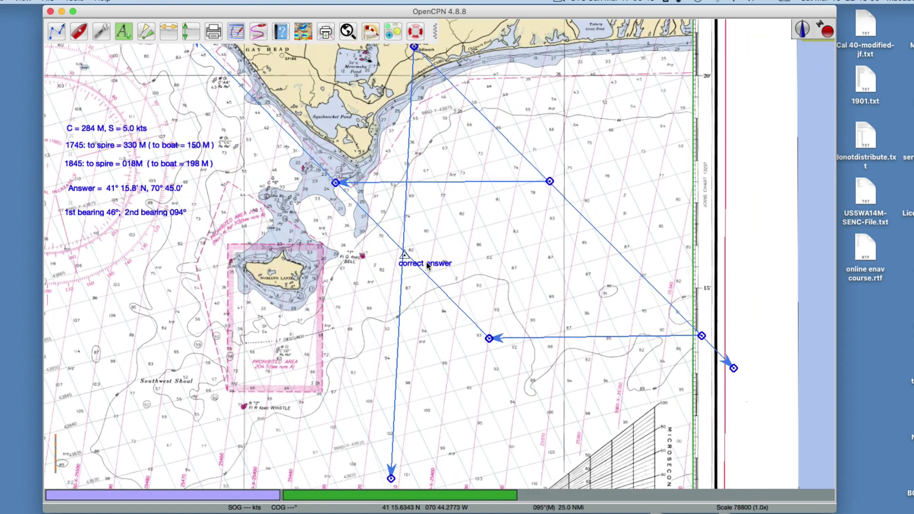
pyautogui.scroll(-6, 428, 267)
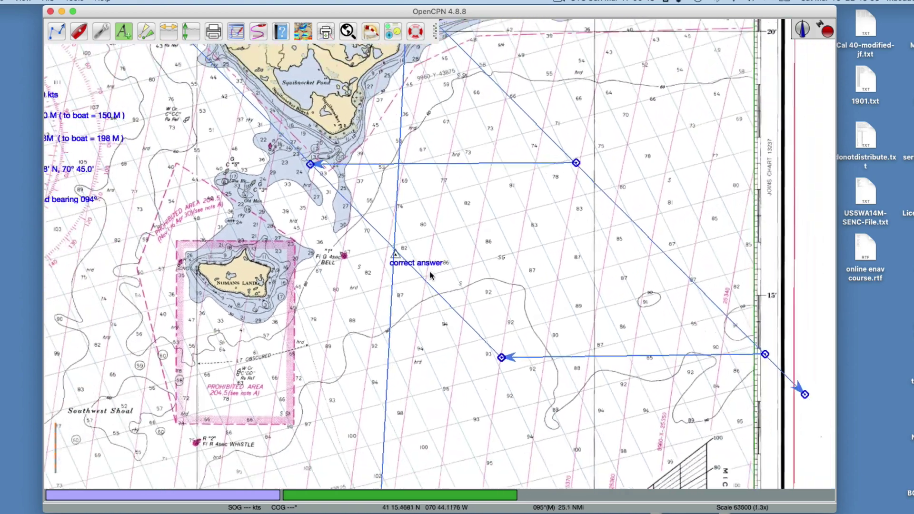
pyautogui.scroll(3, 430, 275)
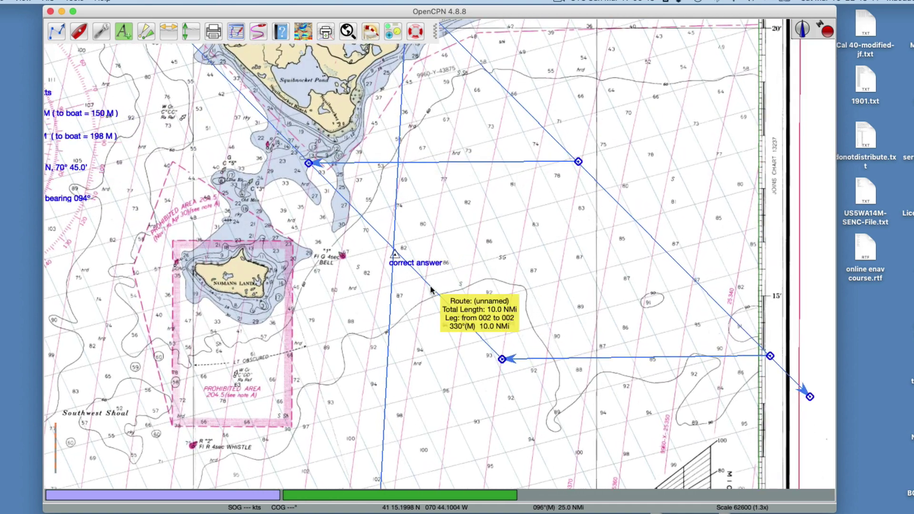
# Delete the 10.0 NMi 330° line from the chart, confirming the deletion
pyautogui.rightClick(430, 288)
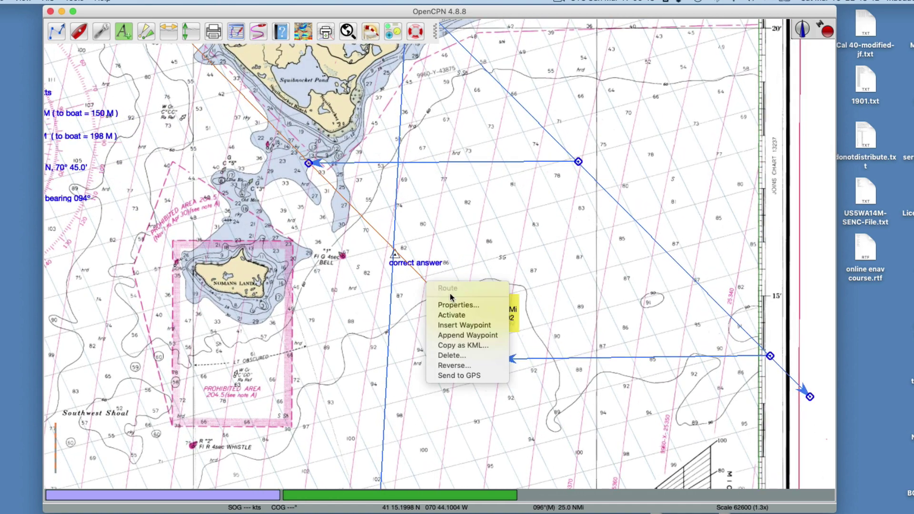
pyautogui.click(455, 355)
pyautogui.click(487, 276)
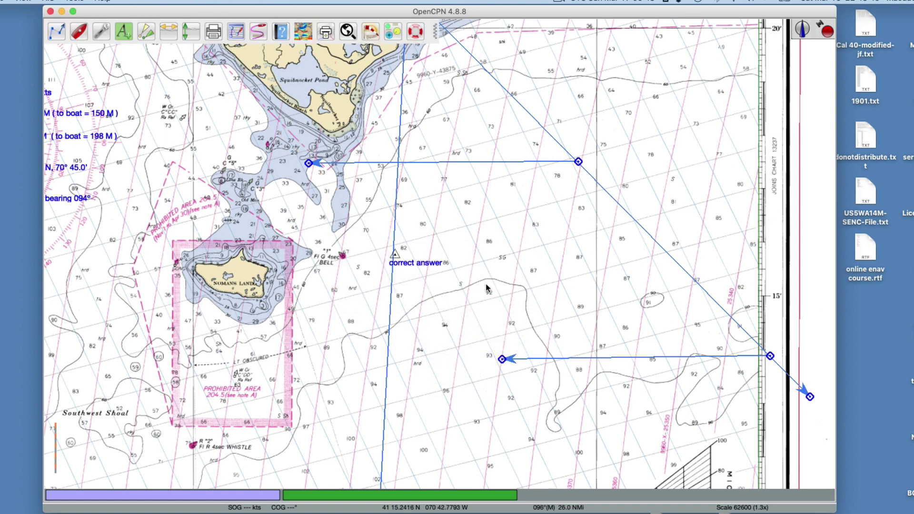
pyautogui.scroll(-3, 486, 288)
pyautogui.hscroll(2, 487, 287)
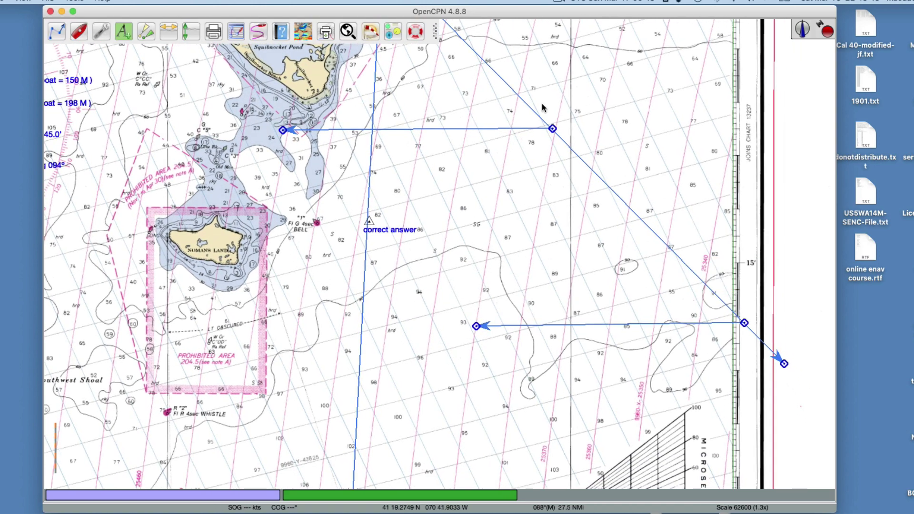
pyautogui.moveTo(665, 248)
pyautogui.click(57, 31)
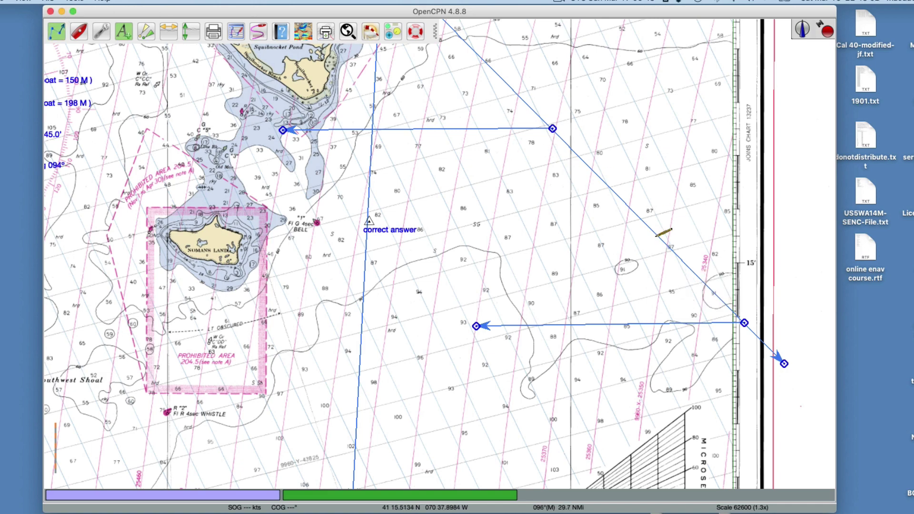
# Draw a route from the diagonal bearing line: 5.0 NMi on 284°, then 4.39 NMi on 330°
pyautogui.click(661, 239)
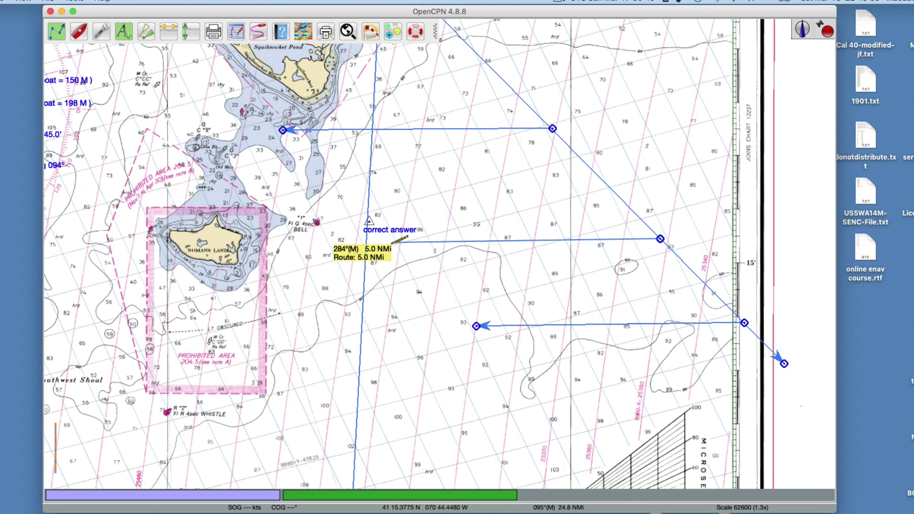
pyautogui.click(391, 242)
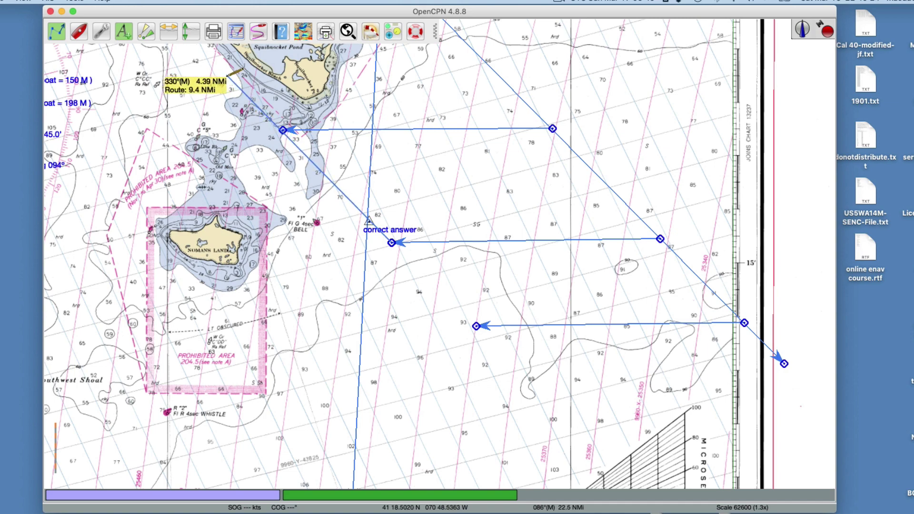
pyautogui.click(229, 74)
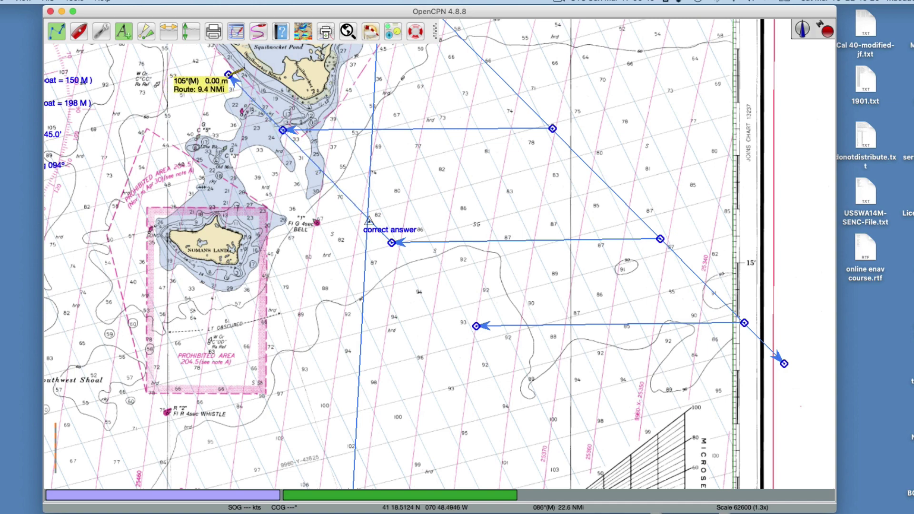
pyautogui.press('Escape')
pyautogui.moveTo(367, 220)
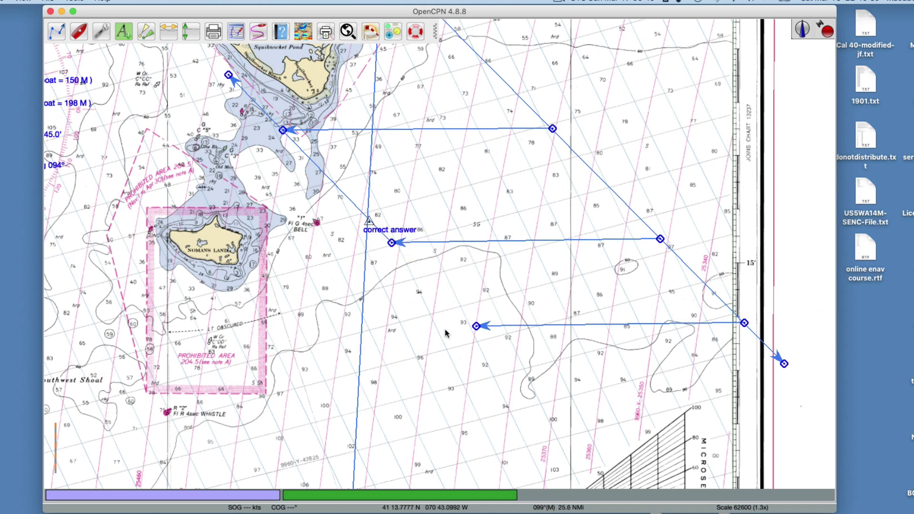
# Delete the orange route, the horizontal leg and the bottom leg, confirming each deletion
pyautogui.moveTo(445, 333); pyautogui.dragTo(442, 460)
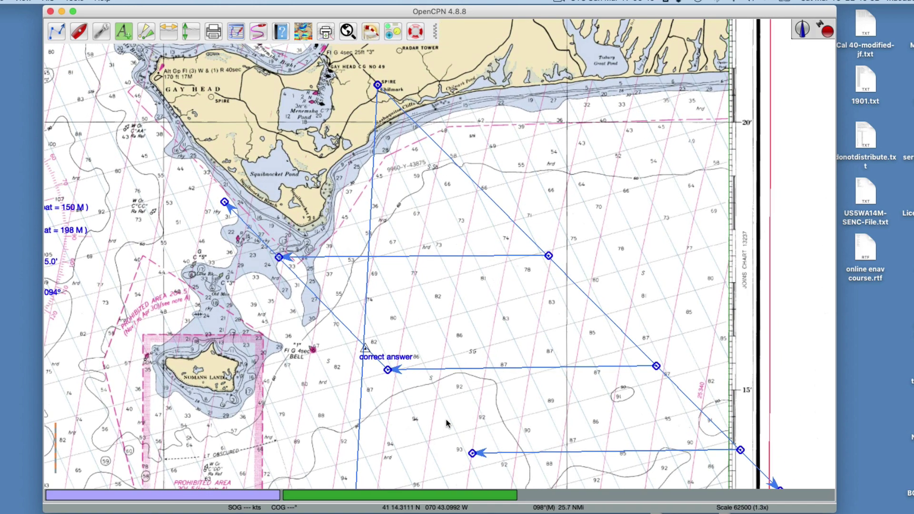
pyautogui.rightClick(463, 369)
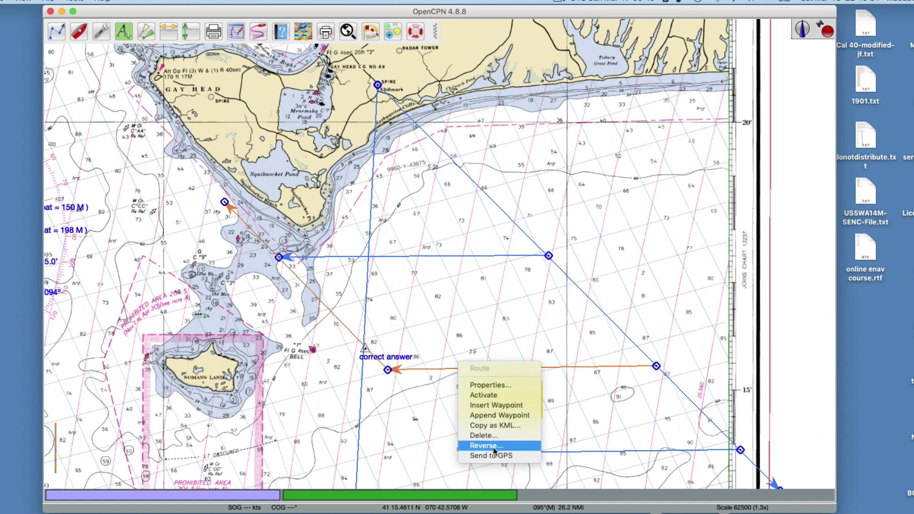
pyautogui.click(482, 435)
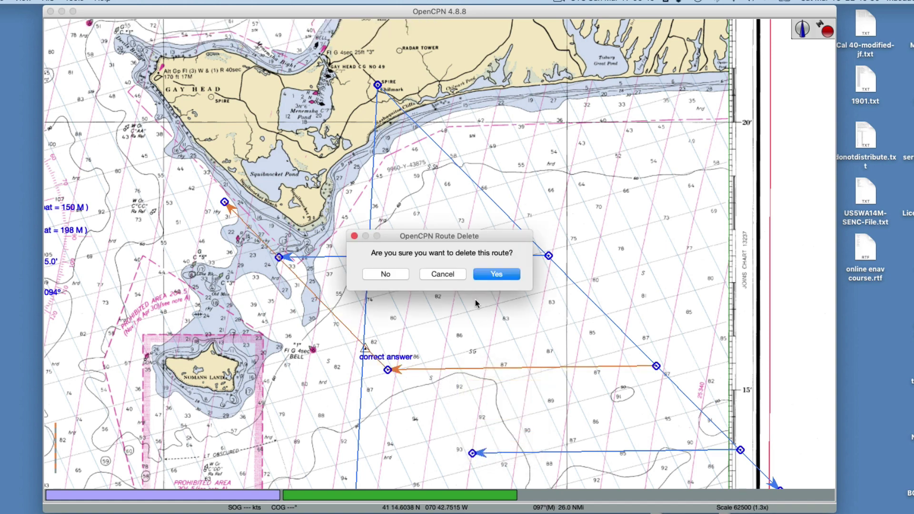
pyautogui.click(496, 271)
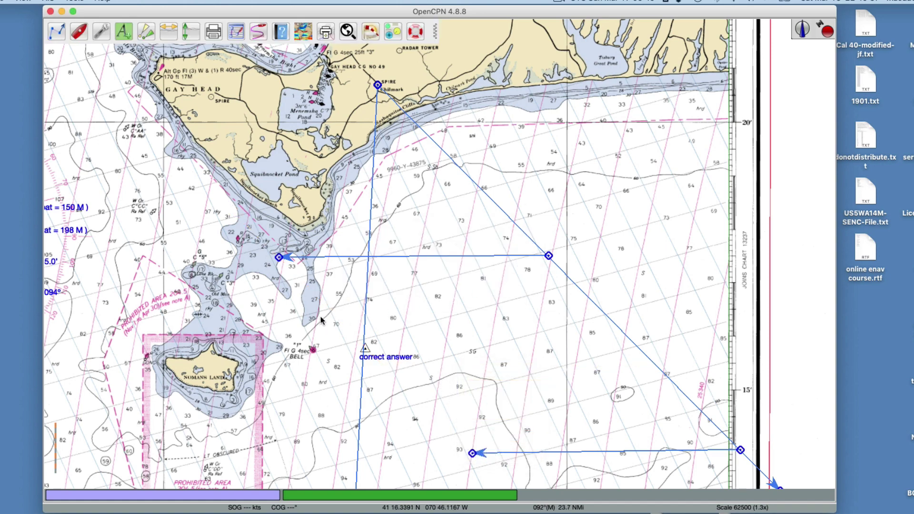
pyautogui.rightClick(444, 257)
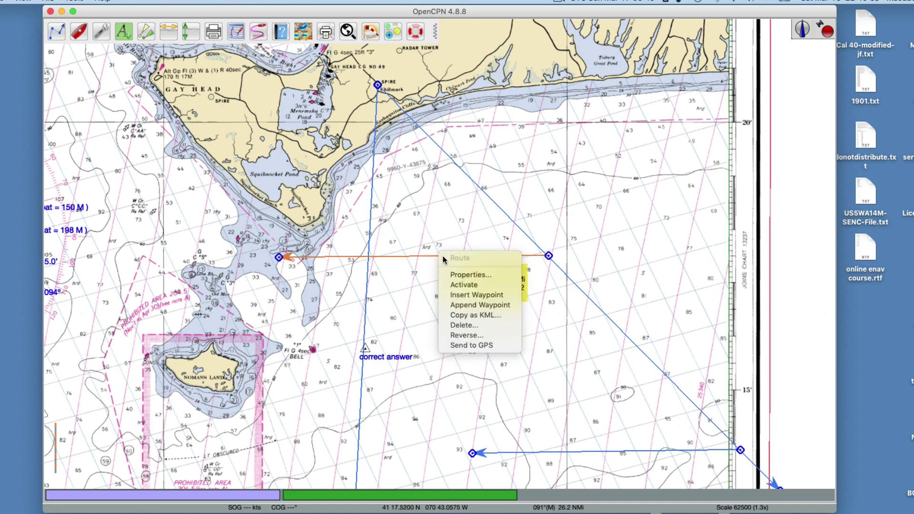
pyautogui.click(460, 327)
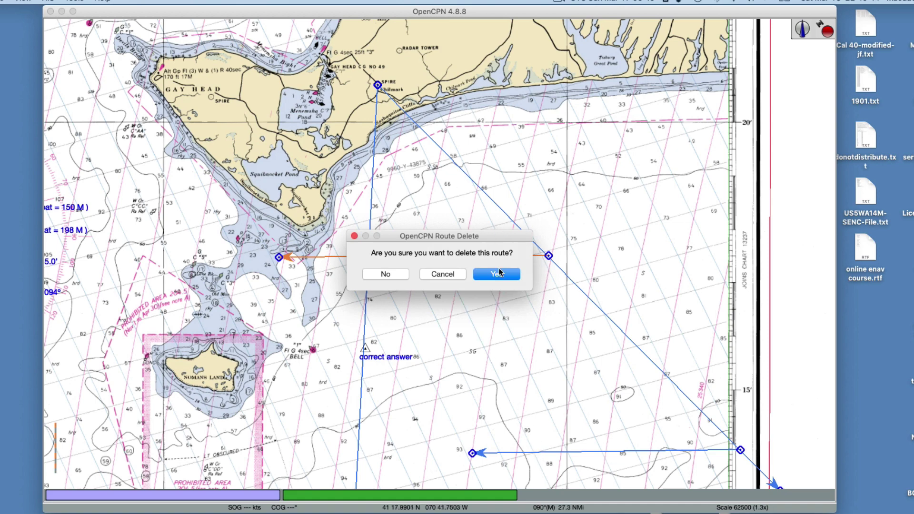
pyautogui.click(498, 270)
pyautogui.rightClick(558, 452)
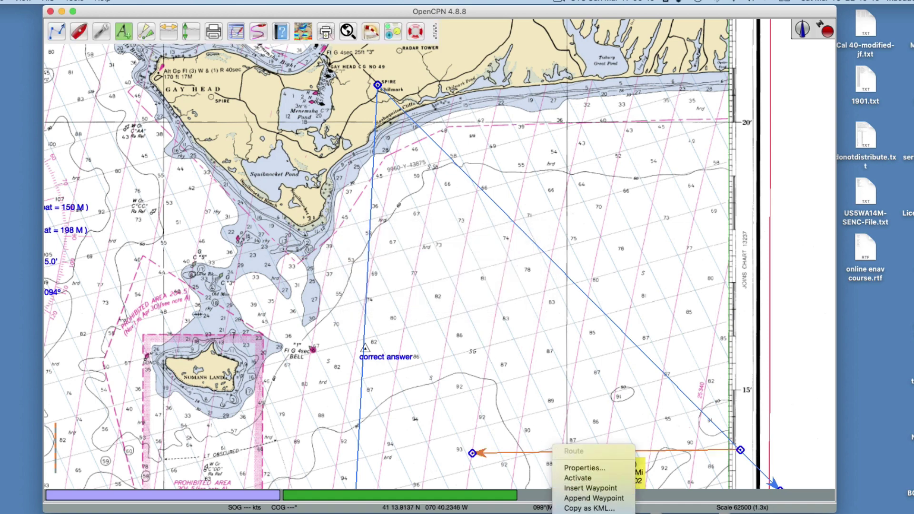
pyautogui.click(590, 513)
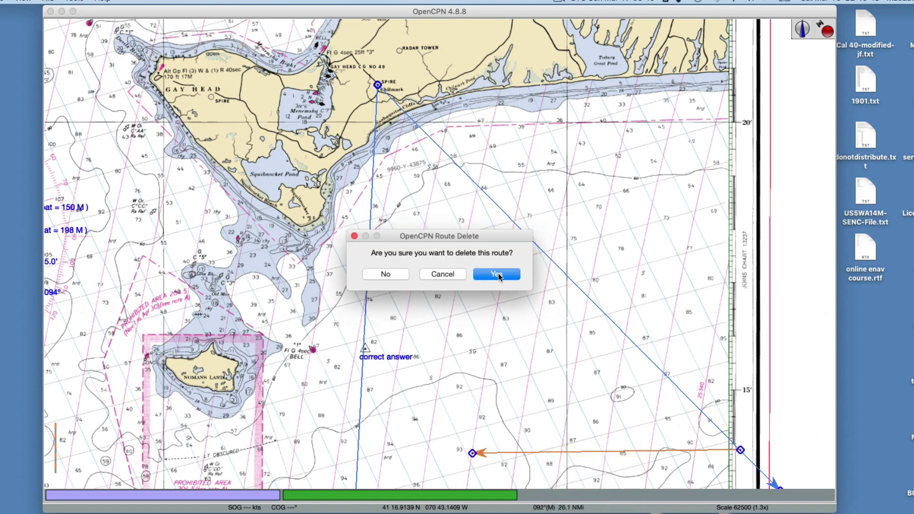
pyautogui.click(498, 272)
pyautogui.moveTo(480, 316); pyautogui.dragTo(457, 265)
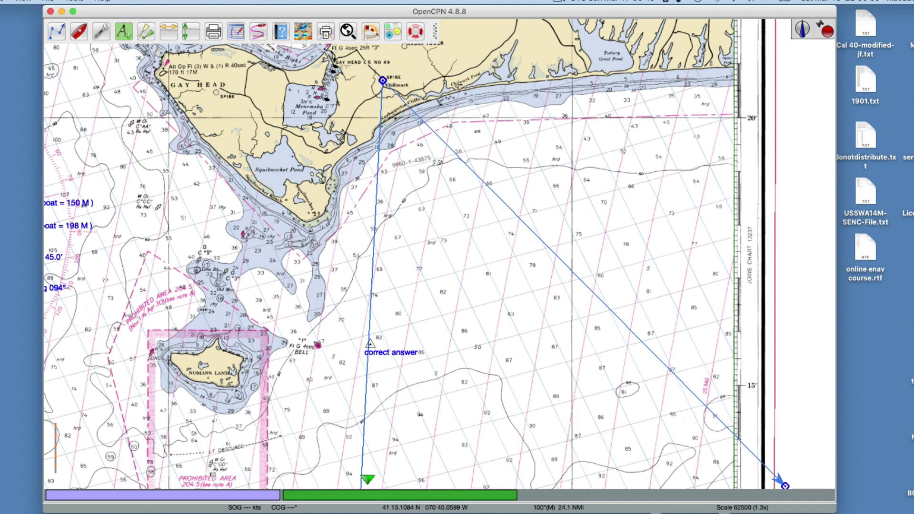
# Start a new route at the Chilmark spire waypoint, stretching the leg west toward 284°M, 5.0 NMi
pyautogui.moveTo(462, 326); pyautogui.dragTo(426, 271)
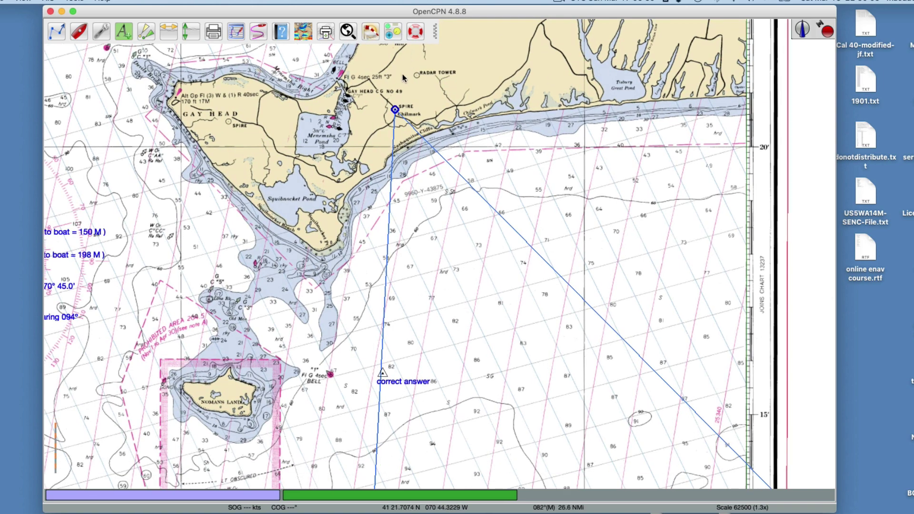
pyautogui.moveTo(454, 263); pyautogui.dragTo(457, 271)
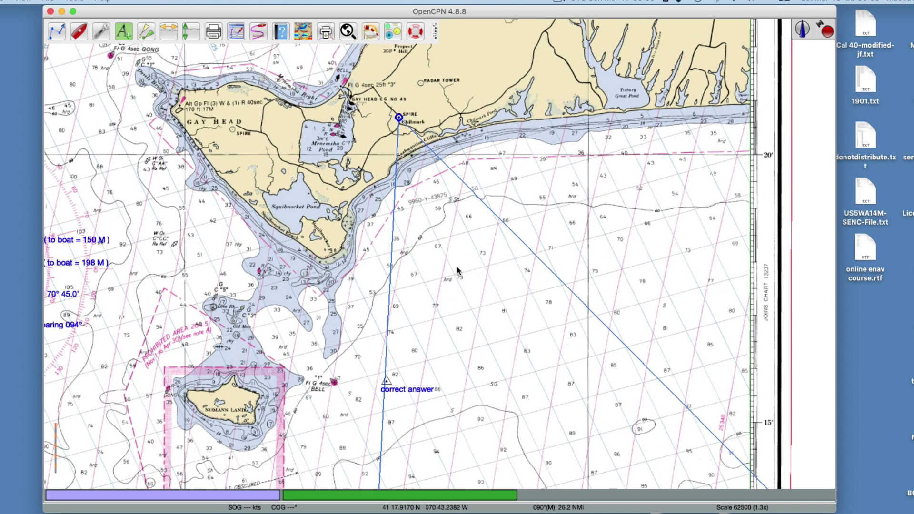
pyautogui.moveTo(440, 225); pyautogui.dragTo(452, 238)
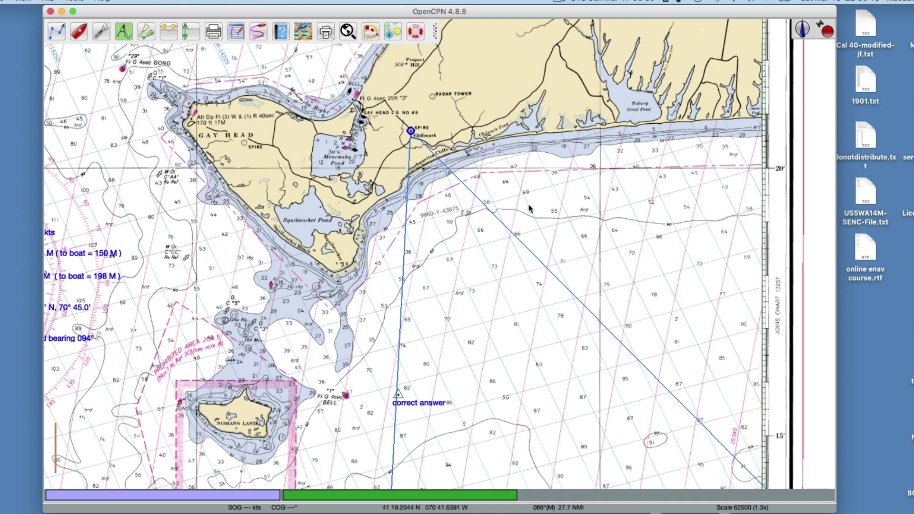
pyautogui.moveTo(413, 132)
pyautogui.moveTo(582, 305)
pyautogui.click(54, 32)
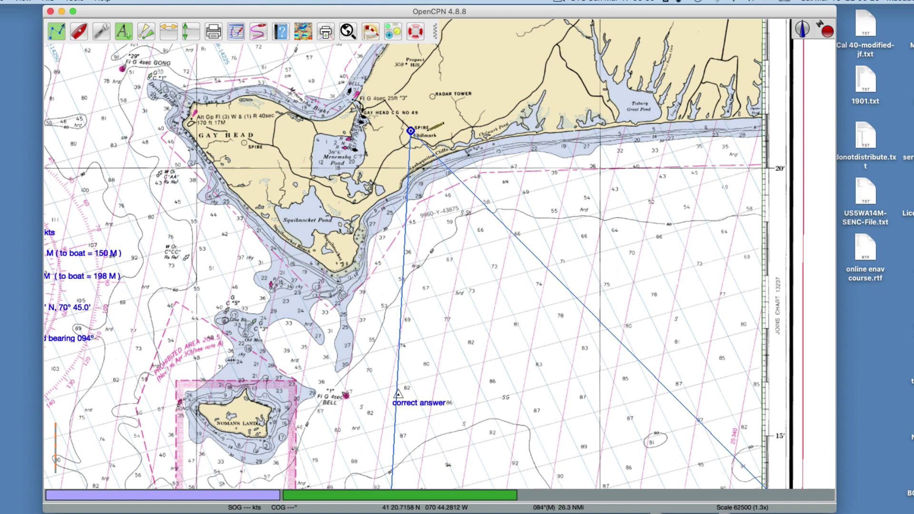
pyautogui.click(411, 130)
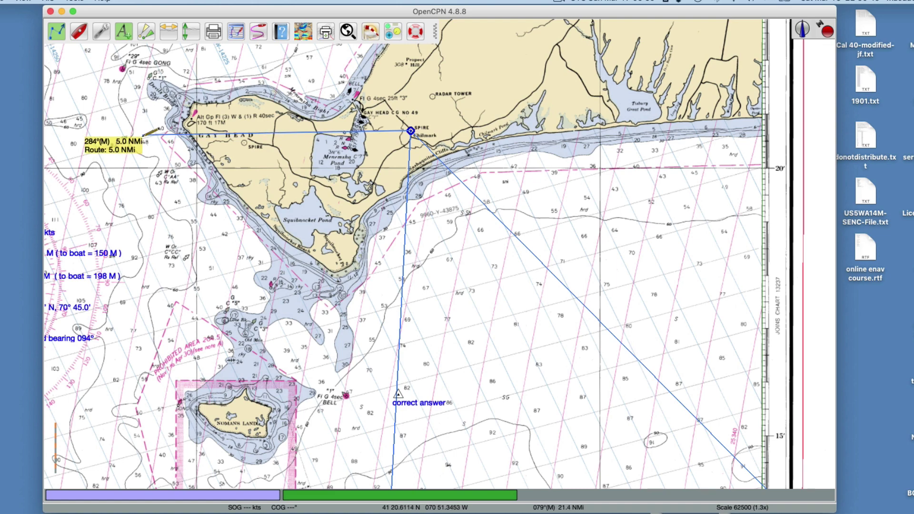
# Drop the waypoint 5.0 NMi out on 284°M and end the route west of Gay Head
pyautogui.click(142, 135)
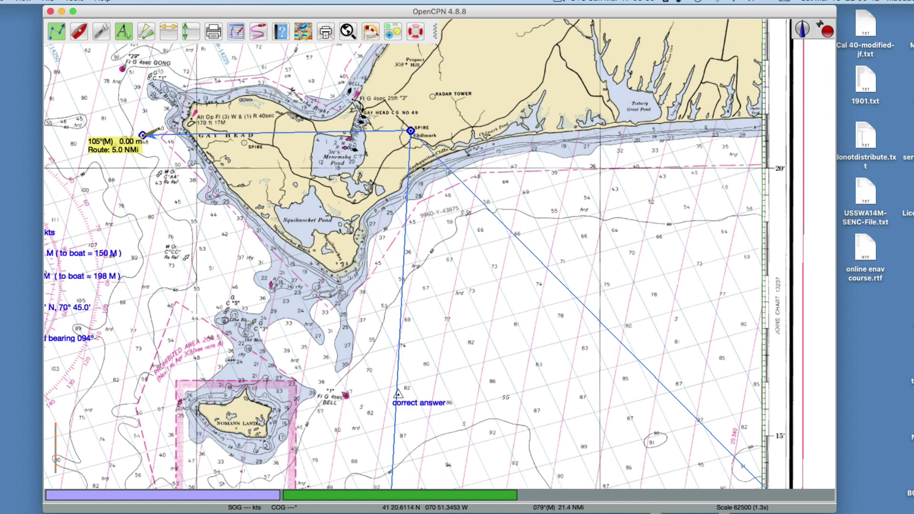
pyautogui.click(142, 135)
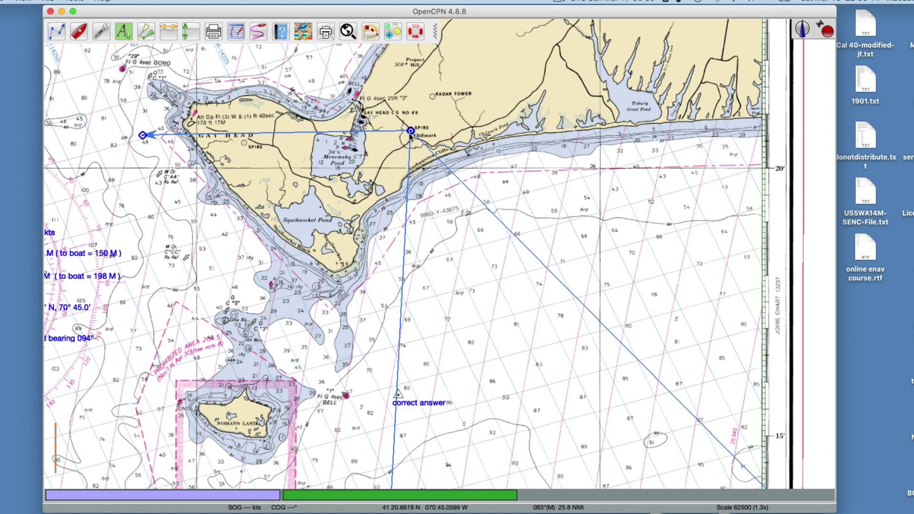
pyautogui.moveTo(412, 137)
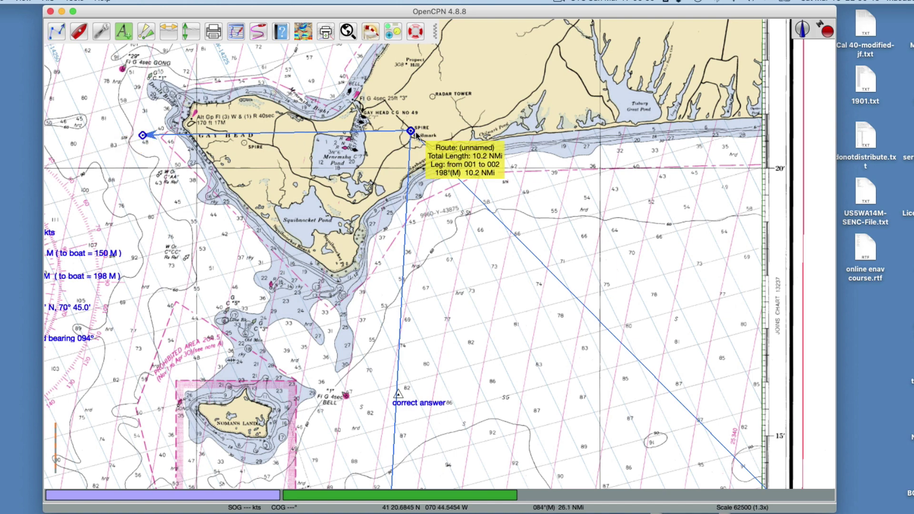
# Pan west to bring the blue answer notes into view and reselect Create Route
pyautogui.moveTo(278, 195); pyautogui.dragTo(314, 138)
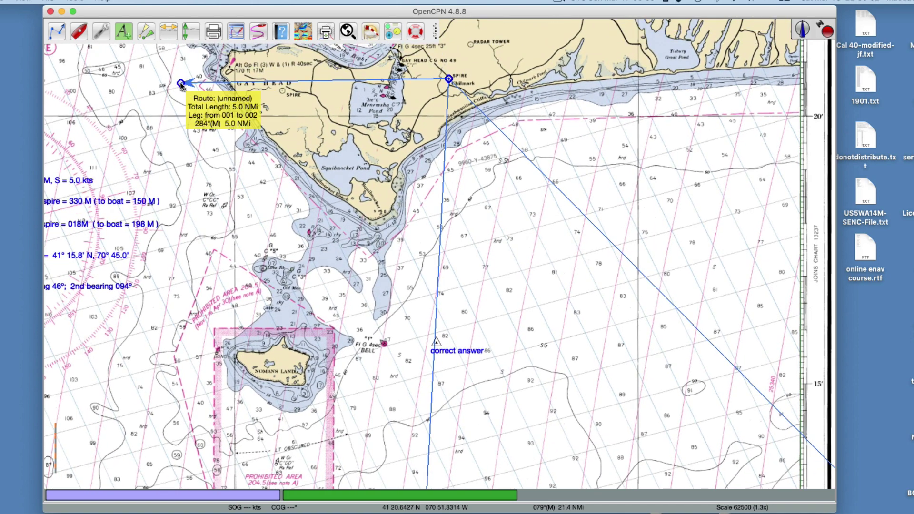
pyautogui.moveTo(203, 224); pyautogui.dragTo(320, 210)
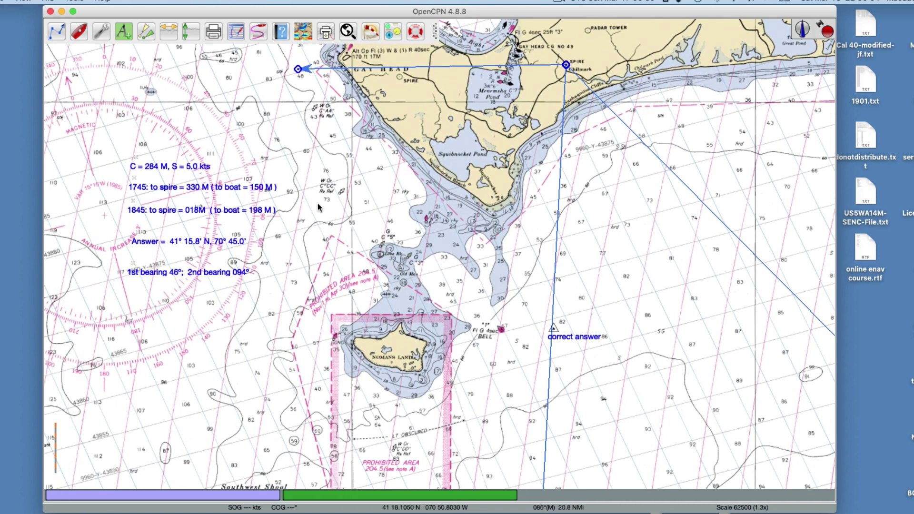
pyautogui.moveTo(374, 190); pyautogui.dragTo(295, 198)
pyautogui.click(56, 31)
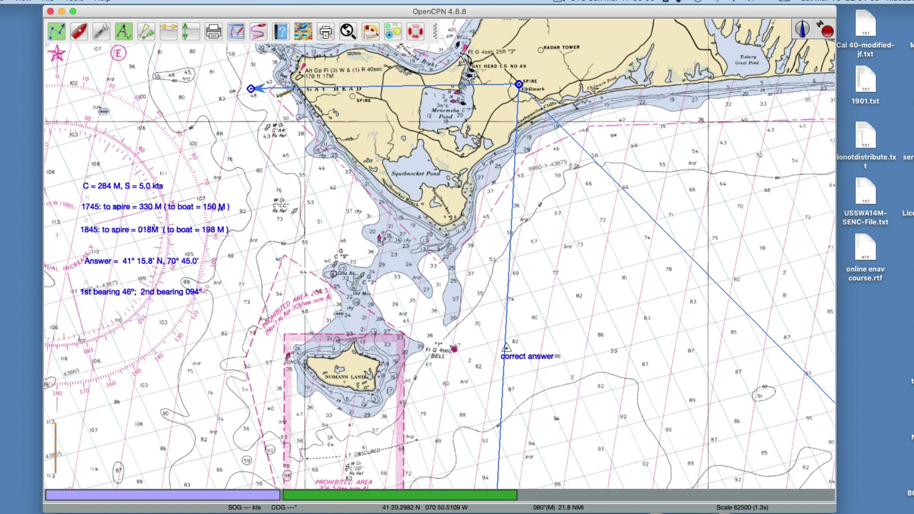
# Draw a 10.8 NMi route on 150°M from the western waypoint southeast past 'correct answer'
pyautogui.click(251, 89)
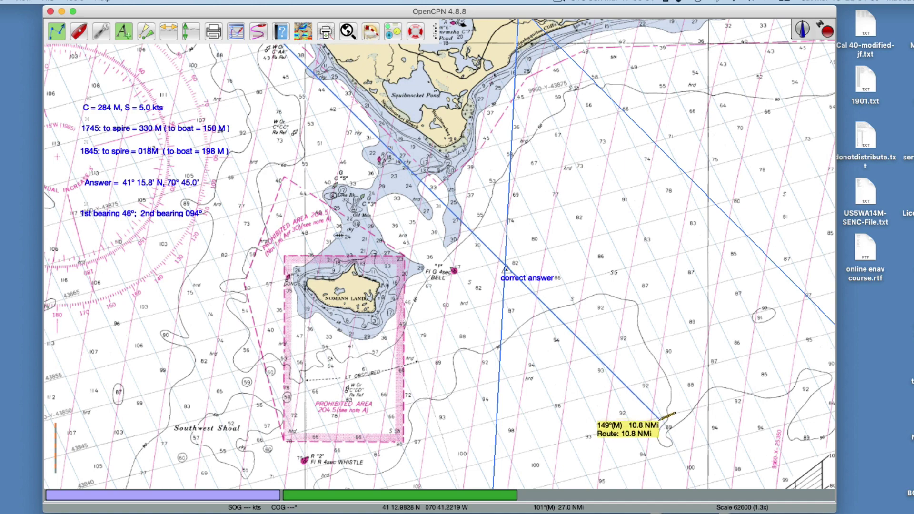
pyautogui.click(658, 418)
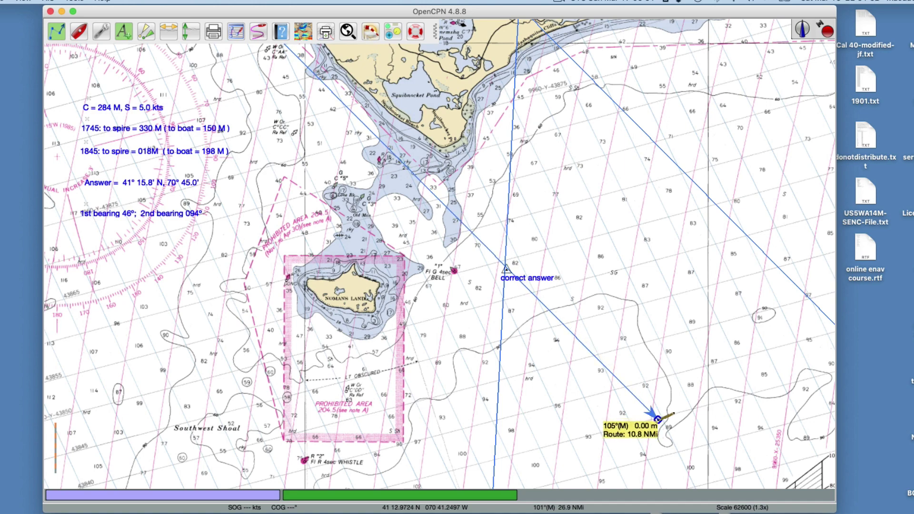
pyautogui.press('Escape')
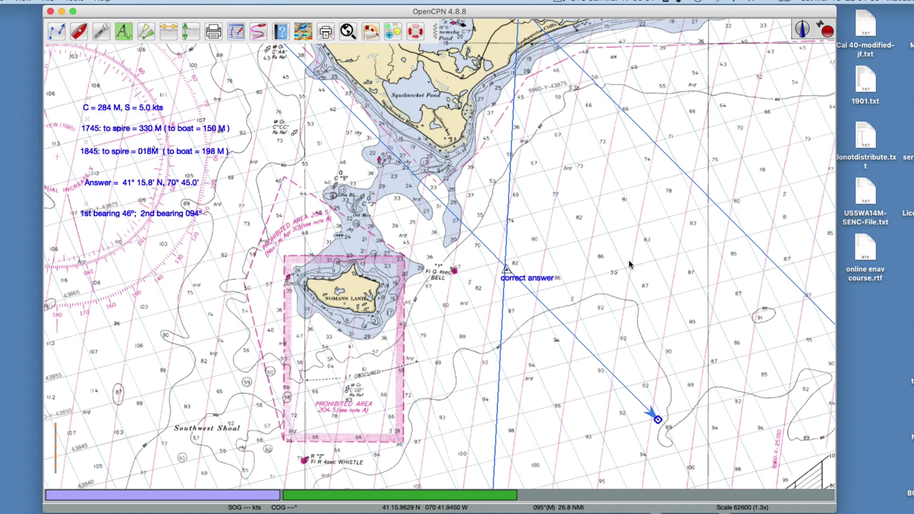
# Pan the chart to review the new route alongside Gay Head and the spire waypoint
pyautogui.moveTo(617, 194); pyautogui.dragTo(555, 249)
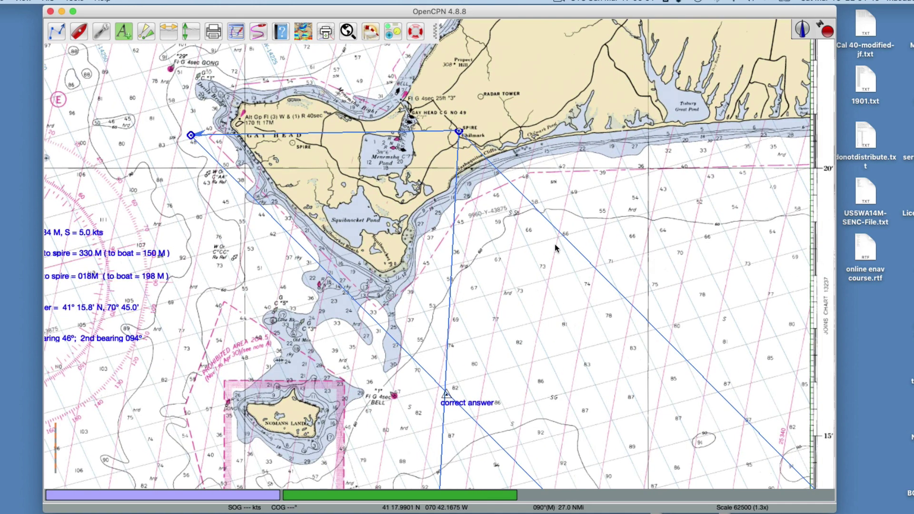
pyautogui.moveTo(689, 362)
pyautogui.moveTo(558, 315); pyautogui.dragTo(430, 262)
pyautogui.moveTo(514, 326); pyautogui.dragTo(582, 302)
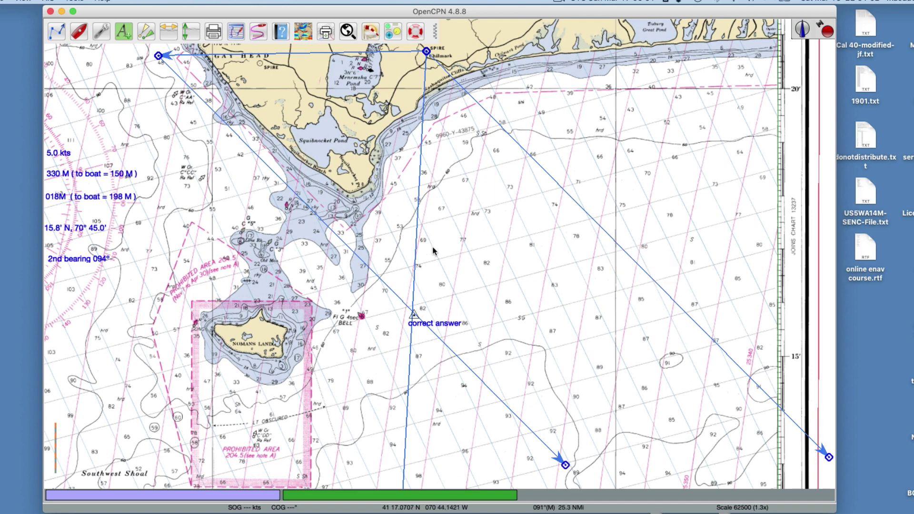
pyautogui.moveTo(582, 332); pyautogui.dragTo(603, 313)
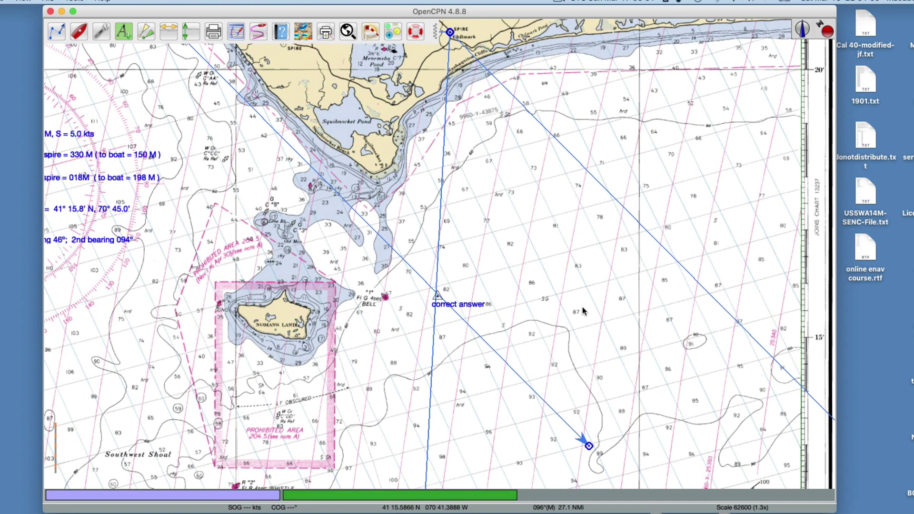
pyautogui.moveTo(546, 14)
pyautogui.mouseDown()
pyautogui.moveTo(557, 253)
pyautogui.moveTo(570, 17)
pyautogui.moveTo(562, 17)
pyautogui.mouseUp()
pyautogui.moveTo(454, 300)
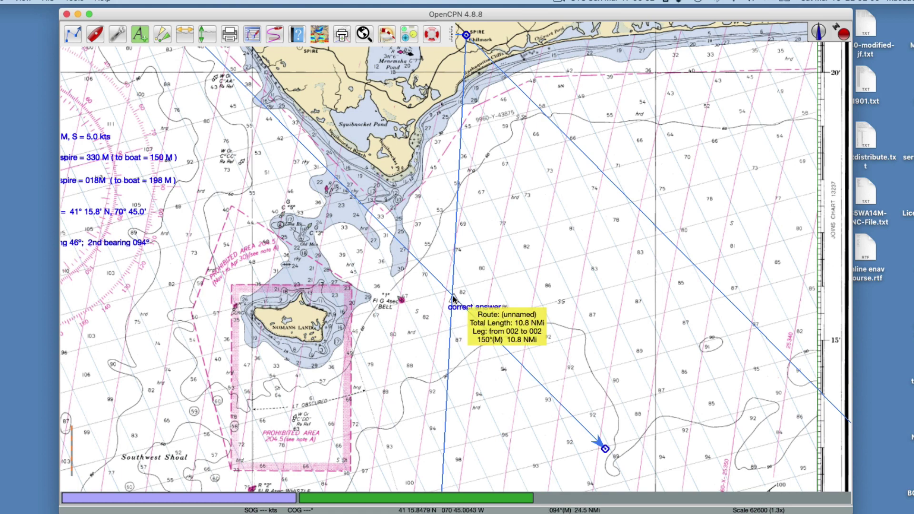
pyautogui.moveTo(246, 129); pyautogui.dragTo(312, 120)
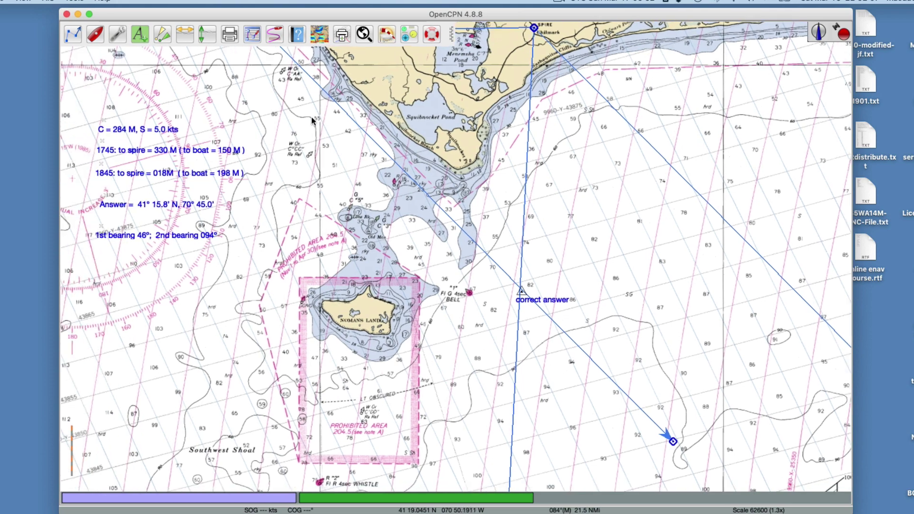
# Open the 'correct answer' waypoint's Properties (41 15.8000 N, 070 45.0000 W) and move the dialog aside
pyautogui.rightClick(522, 296)
pyautogui.click(545, 312)
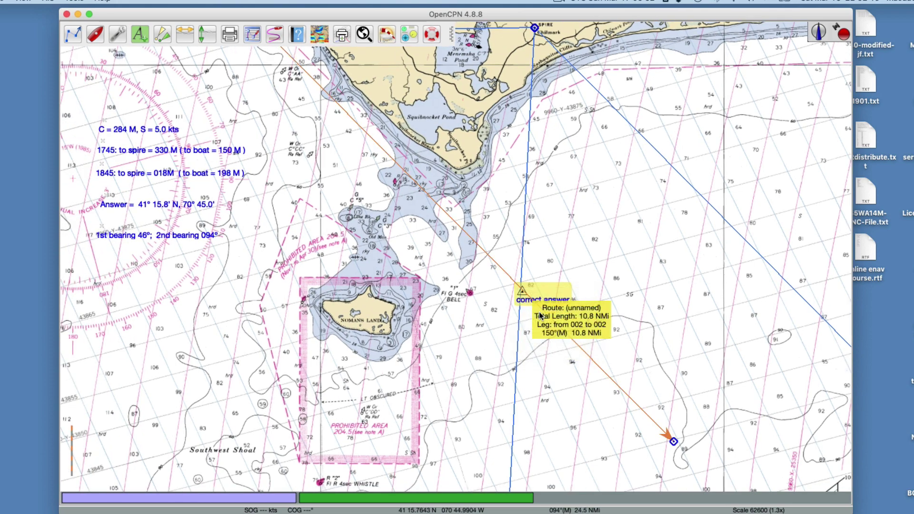
pyautogui.moveTo(125, 85); pyautogui.dragTo(632, 72)
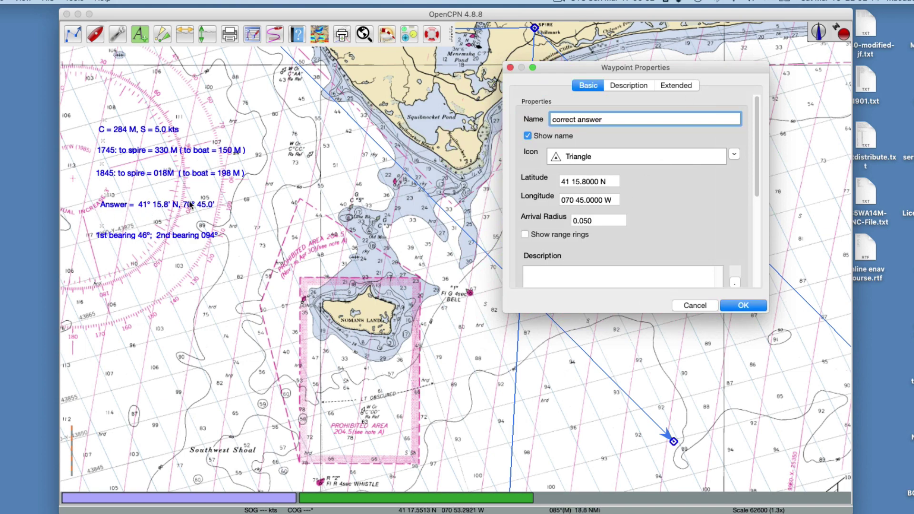
pyautogui.click(324, 379)
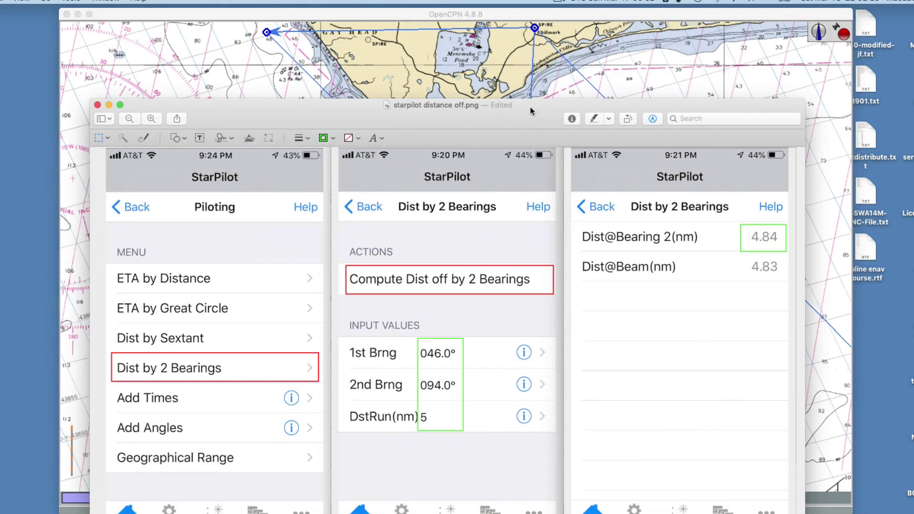
# Dismiss Preview's name/location popover, keeping the ScreenShots folder, and move the StarPilot screenshots off the chart
pyautogui.moveTo(523, 106); pyautogui.dragTo(533, 37)
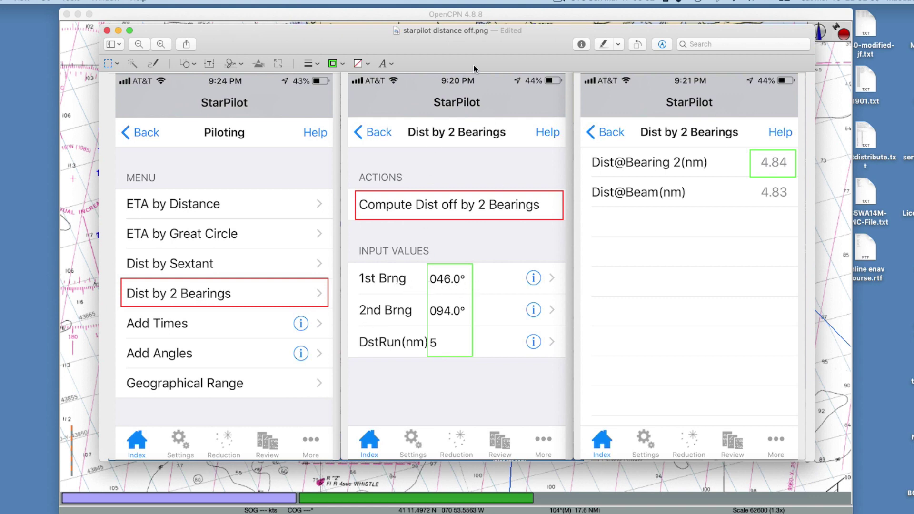
pyautogui.click(479, 32)
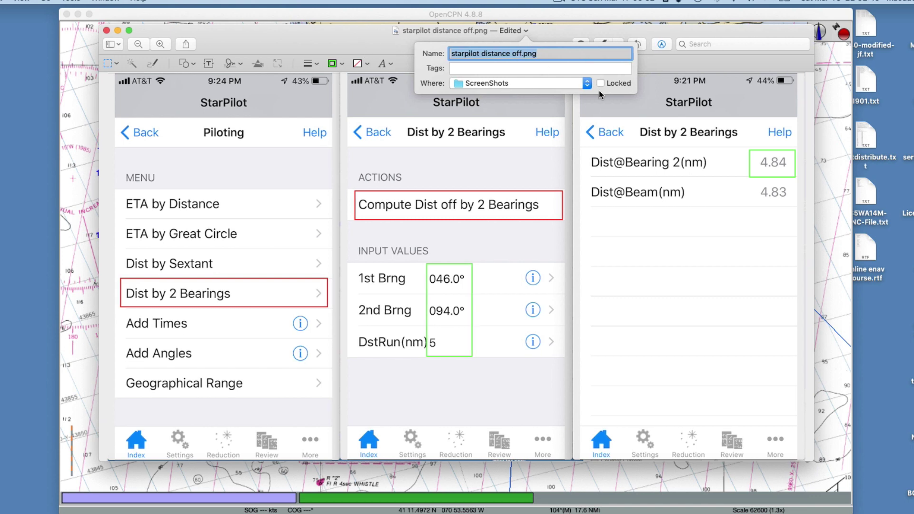
pyautogui.click(530, 83)
pyautogui.click(529, 85)
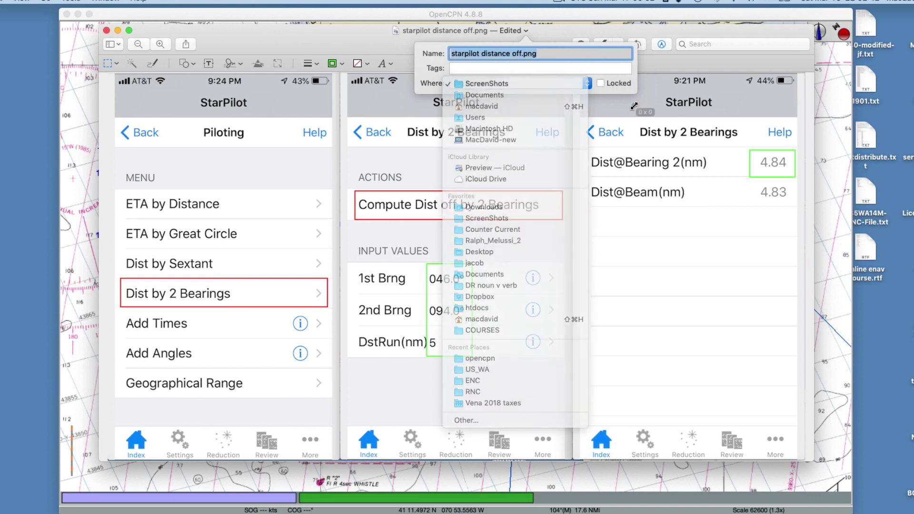
pyautogui.click(533, 153)
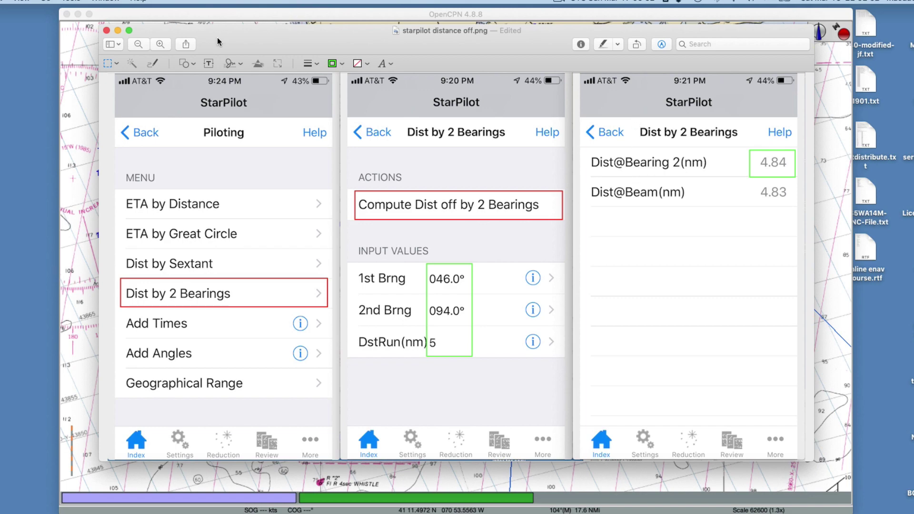
pyautogui.moveTo(217, 42); pyautogui.dragTo(628, 512)
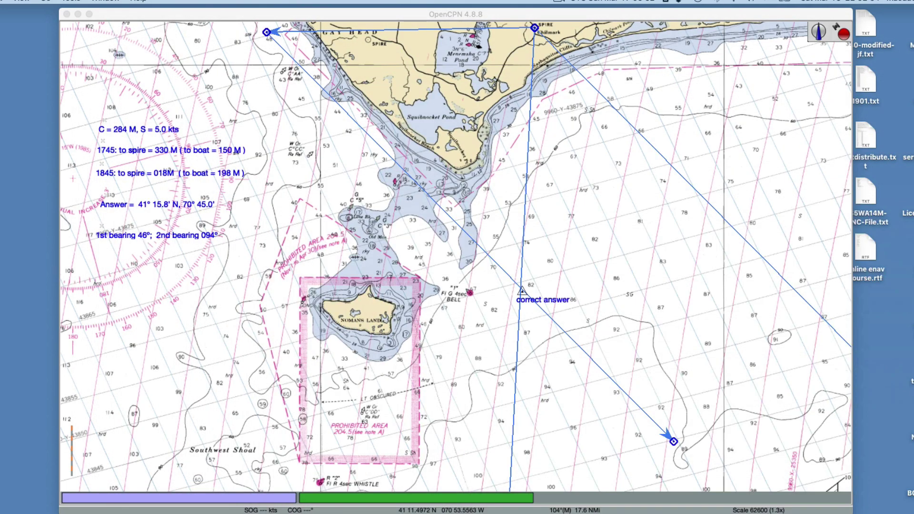
# Bring OpenCPN forward, move the waypoint properties right, and pan to the southern course legs
pyautogui.click(566, 167)
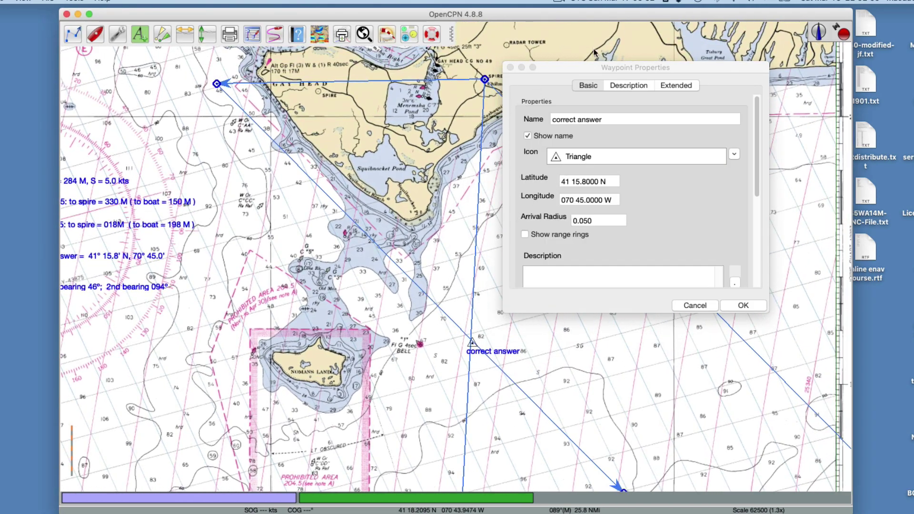
pyautogui.moveTo(555, 69); pyautogui.dragTo(672, 63)
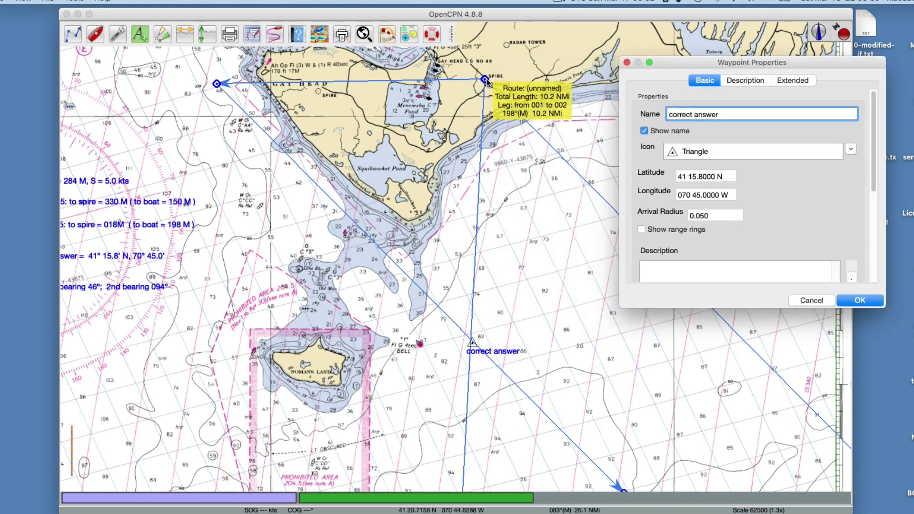
pyautogui.moveTo(573, 346); pyautogui.dragTo(385, 304)
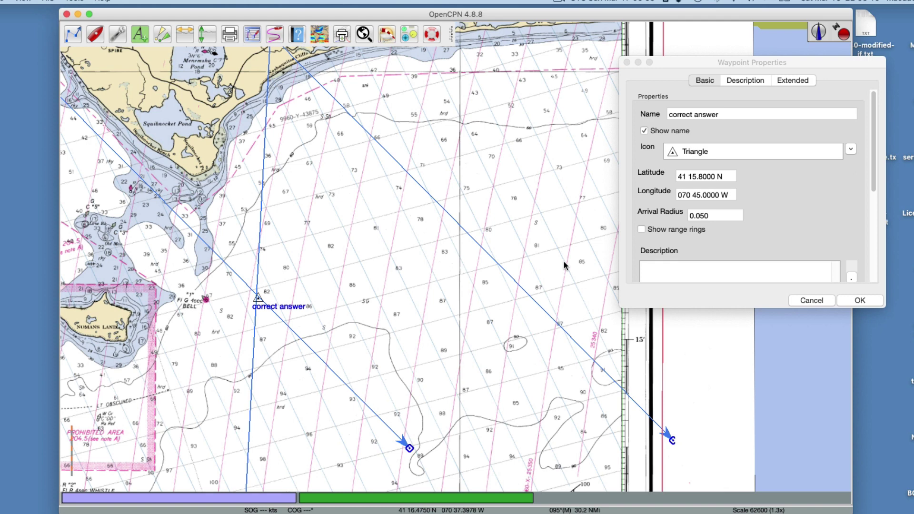
# Draw a westbound 283°M leg of about 7.6 NMi from east of 'correct answer' toward Nomans Land
pyautogui.click(73, 34)
pyautogui.click(566, 274)
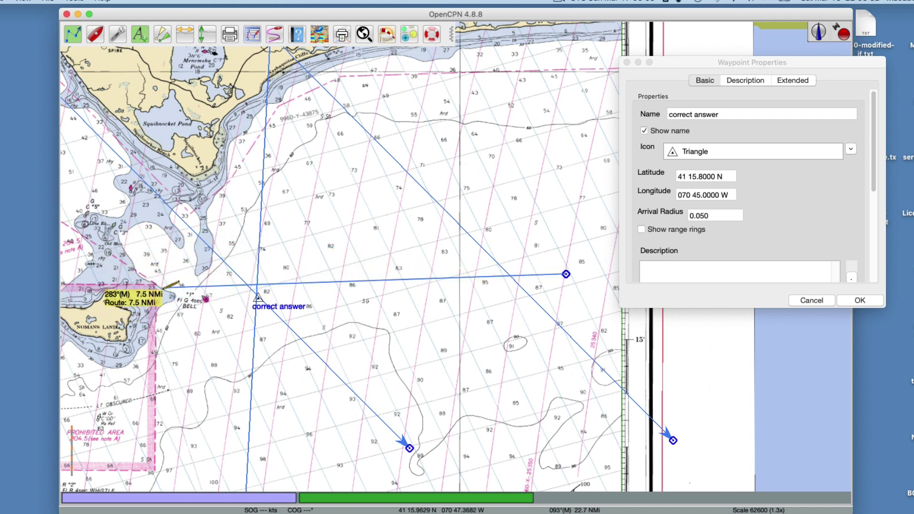
pyautogui.click(162, 280)
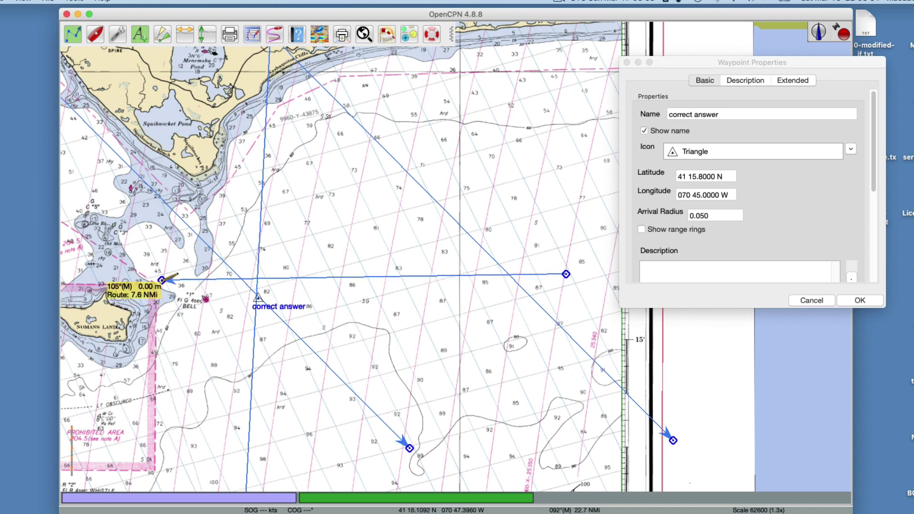
pyautogui.click(162, 281)
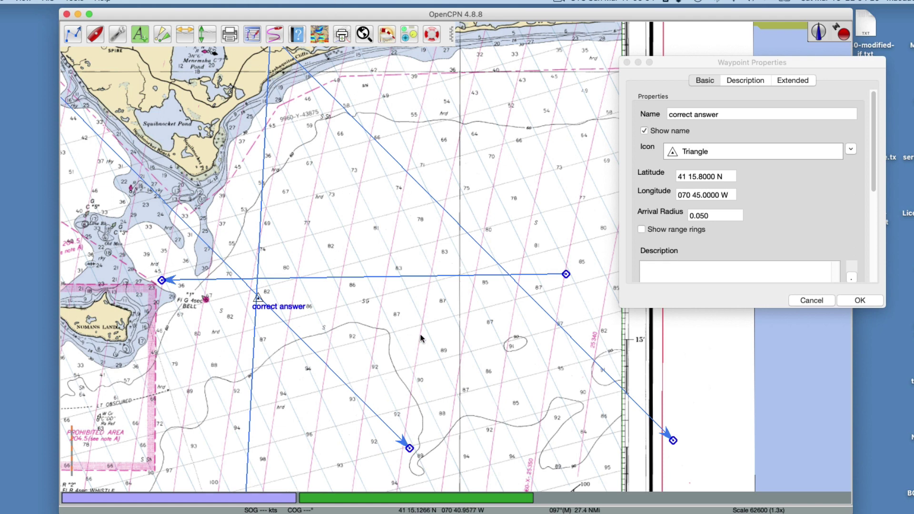
pyautogui.moveTo(430, 345); pyautogui.dragTo(428, 346)
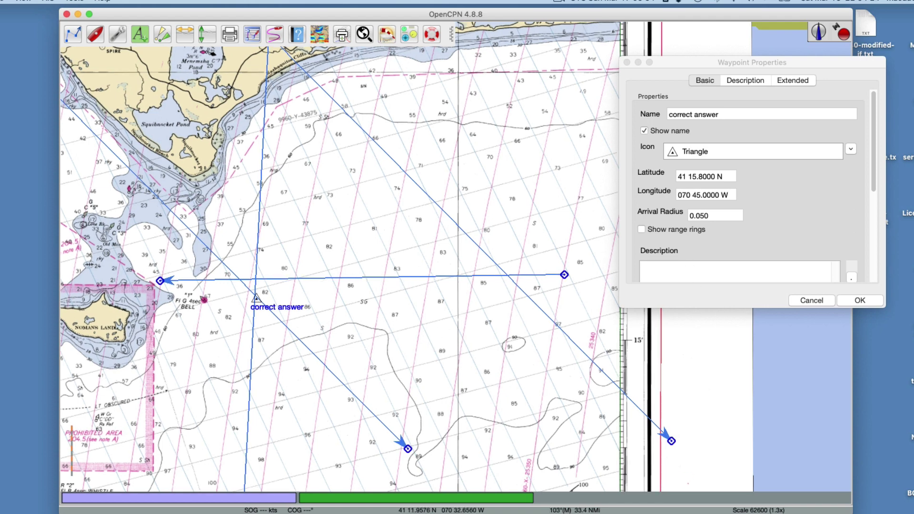
pyautogui.press('Return')
# Close the StarPilot screenshots and move them mostly off the OpenCPN chart
pyautogui.click(713, 505)
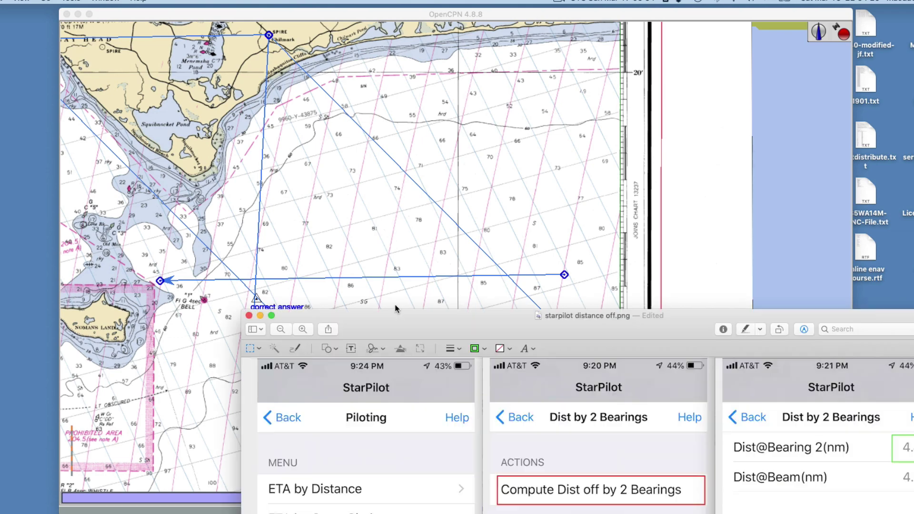
pyautogui.press('super+w')
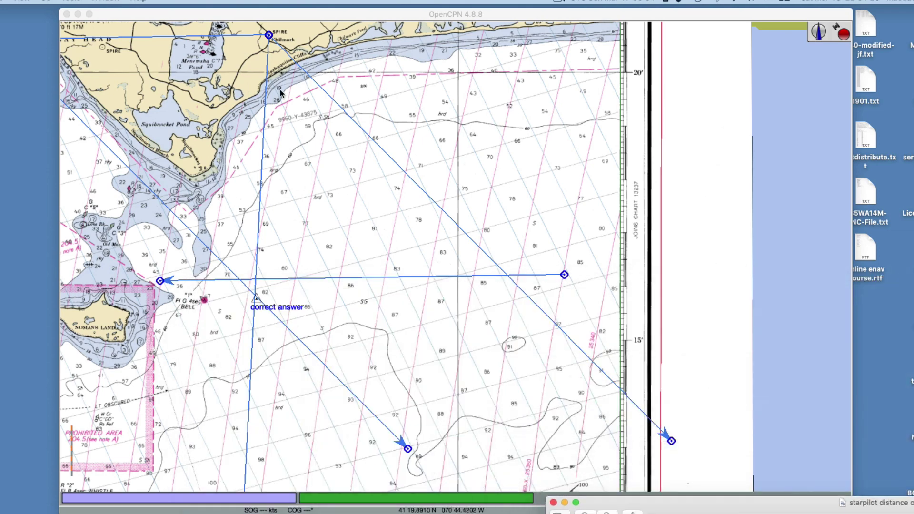
pyautogui.moveTo(281, 93); pyautogui.dragTo(335, 138)
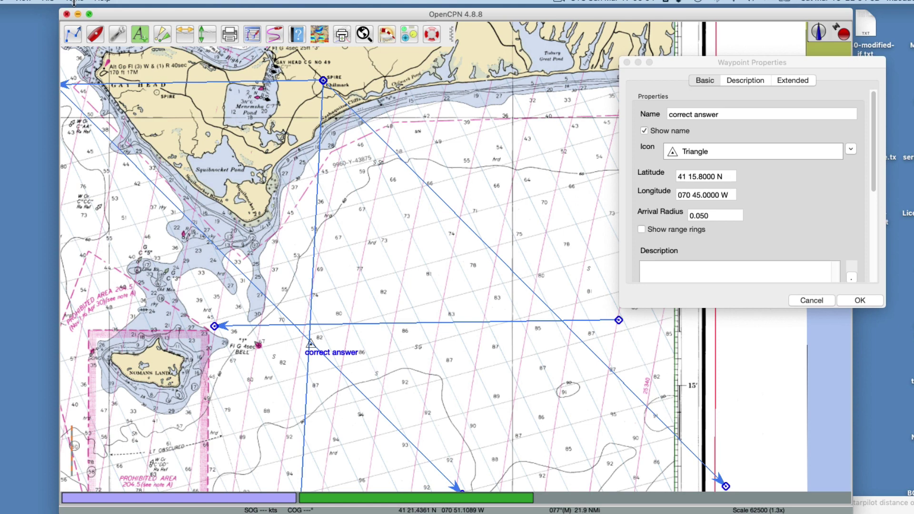
# Draw a line from the Chilmark spire south to 'correct answer', about 4.85 NMi on 197°M
pyautogui.click(74, 36)
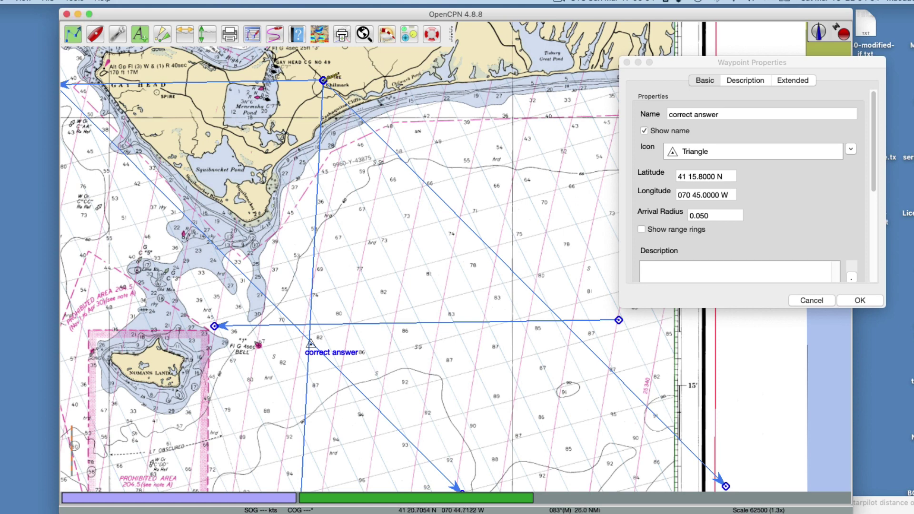
pyautogui.scroll(1, 334, 76)
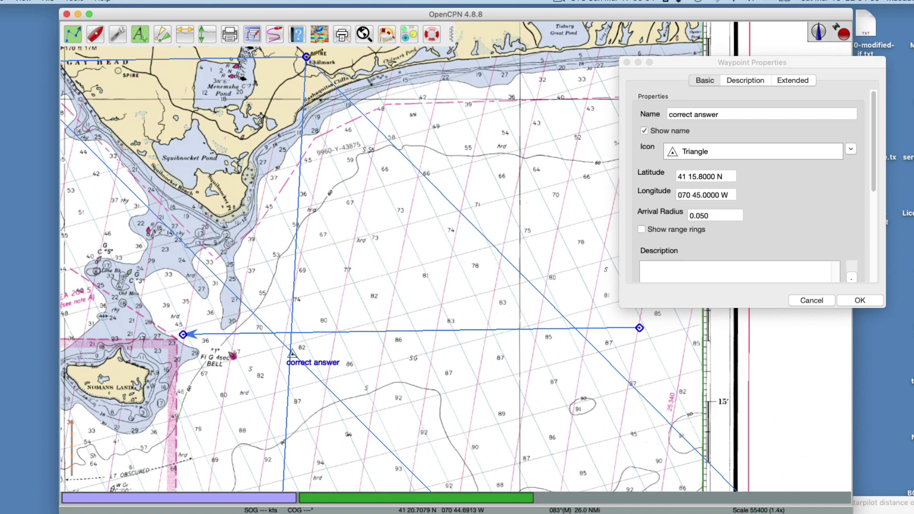
pyautogui.click(308, 56)
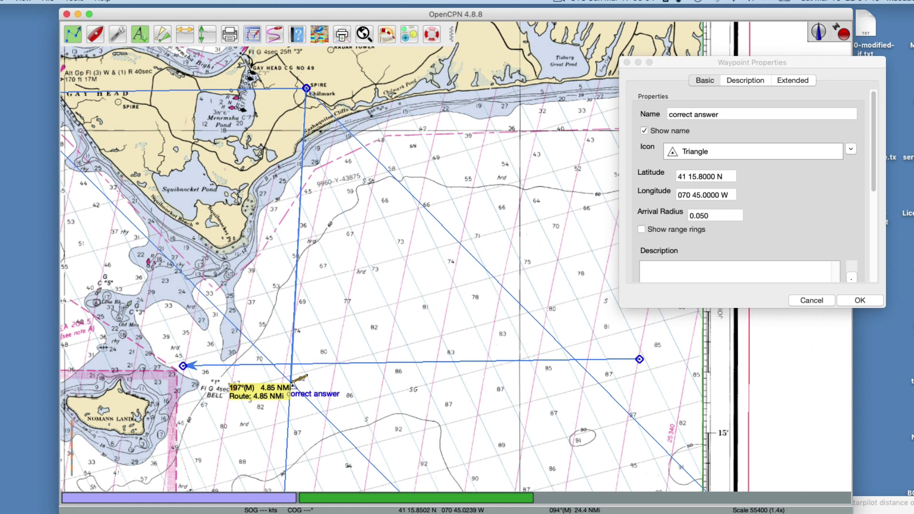
pyautogui.click(292, 382)
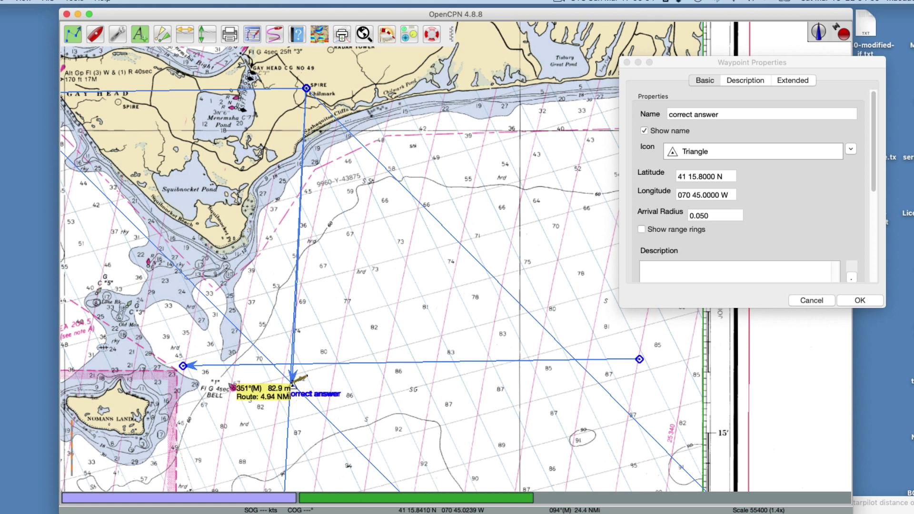
pyautogui.click(292, 381)
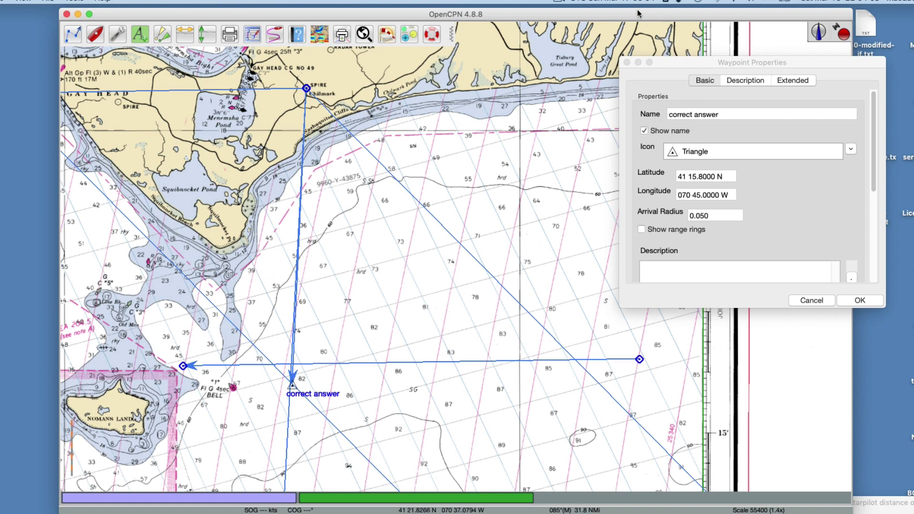
pyautogui.moveTo(639, 14); pyautogui.dragTo(613, 18)
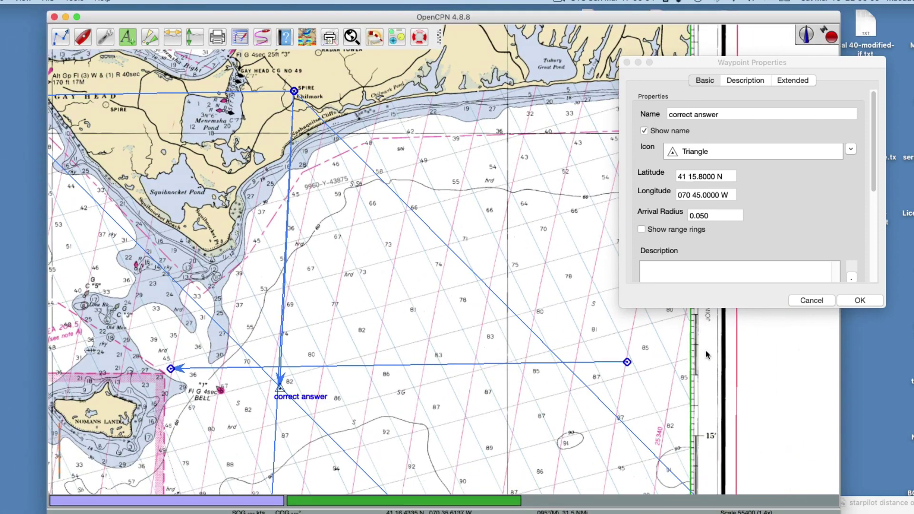
# Switch to Chrome's Starpath NGA Navigation Calc tab and scroll to the Distance Calculators
pyautogui.moveTo(902, 502); pyautogui.dragTo(489, 112)
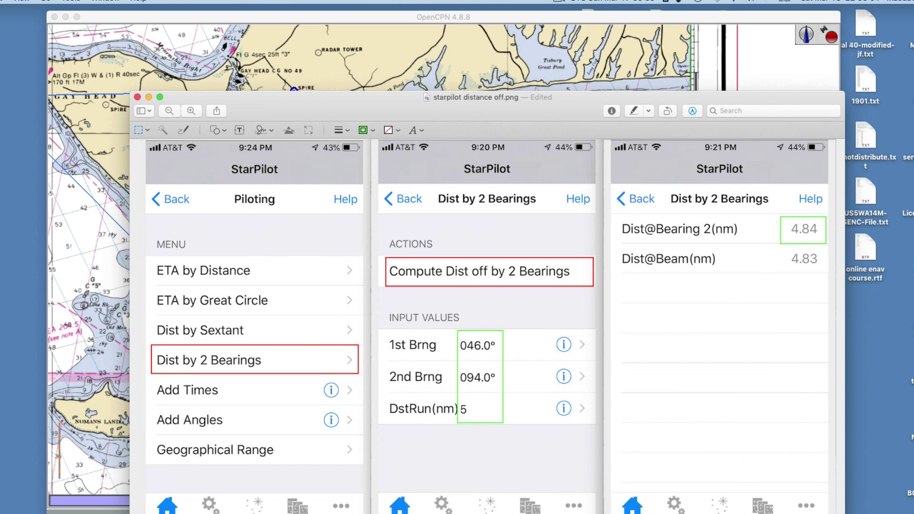
pyautogui.press('super+Tab')
pyautogui.moveTo(432, 35); pyautogui.dragTo(595, 52)
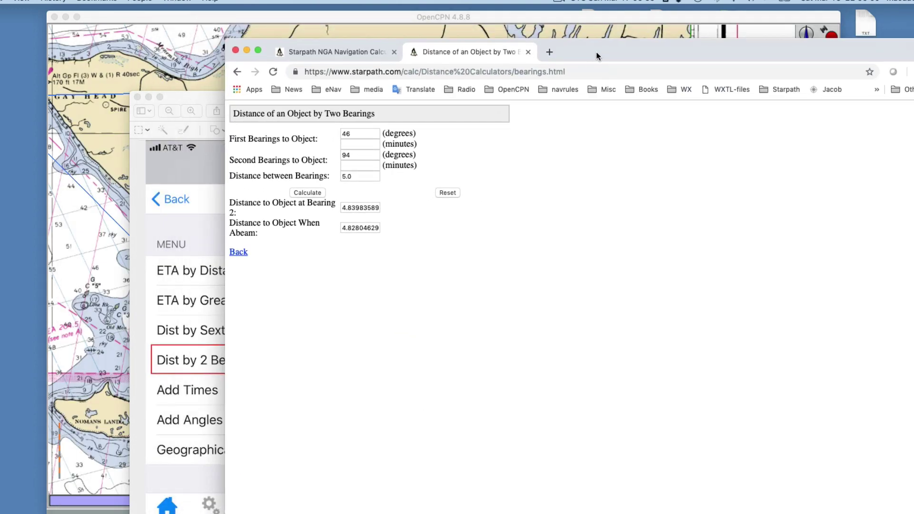
pyautogui.click(336, 50)
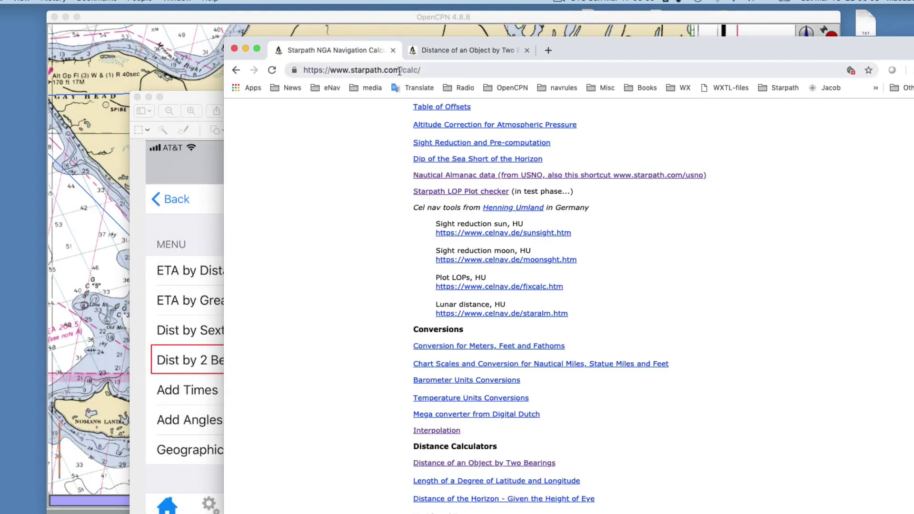
pyautogui.moveTo(595, 50); pyautogui.dragTo(565, 36)
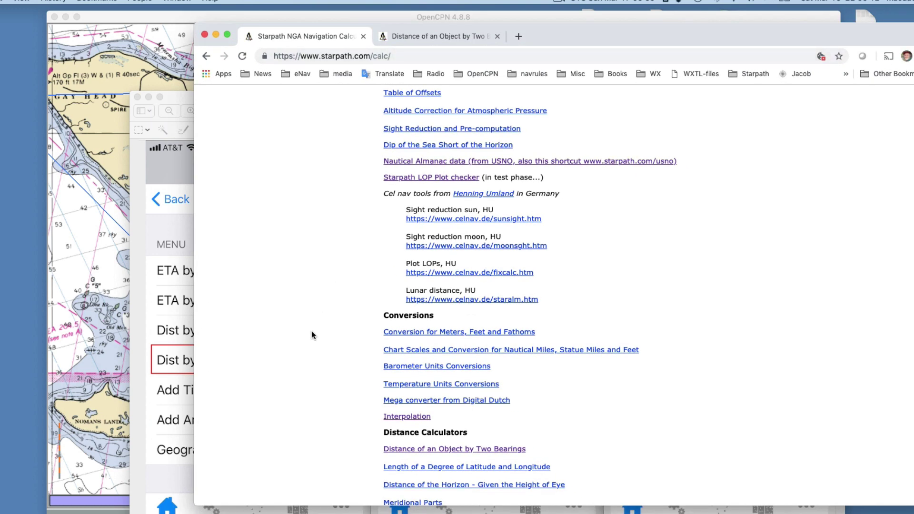
pyautogui.scroll(-3, 312, 333)
pyautogui.scroll(-1, 311, 335)
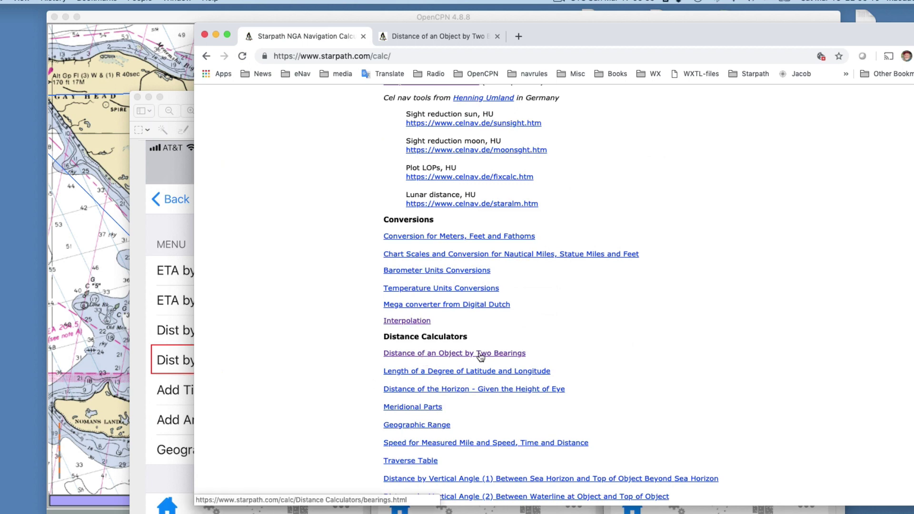
# Return to the Distance of an Object by Two Bearings tab and select the 5.0 run value
pyautogui.click(415, 36)
pyautogui.moveTo(554, 32); pyautogui.dragTo(576, 30)
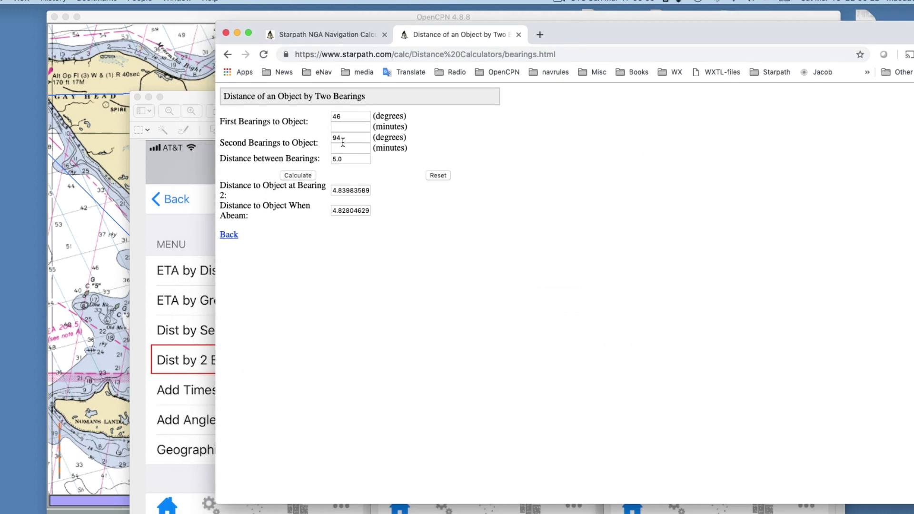
pyautogui.doubleClick(347, 161)
# Move Chrome aside and pan OpenCPN to frame Nomans Land and the lines meeting at 'correct answer'
pyautogui.moveTo(560, 31); pyautogui.dragTo(869, 286)
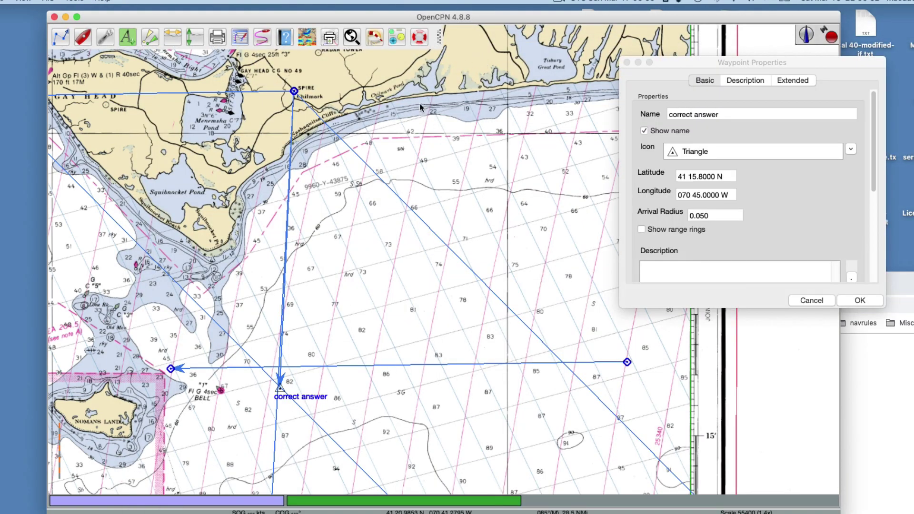
pyautogui.scroll(4, 458, 84)
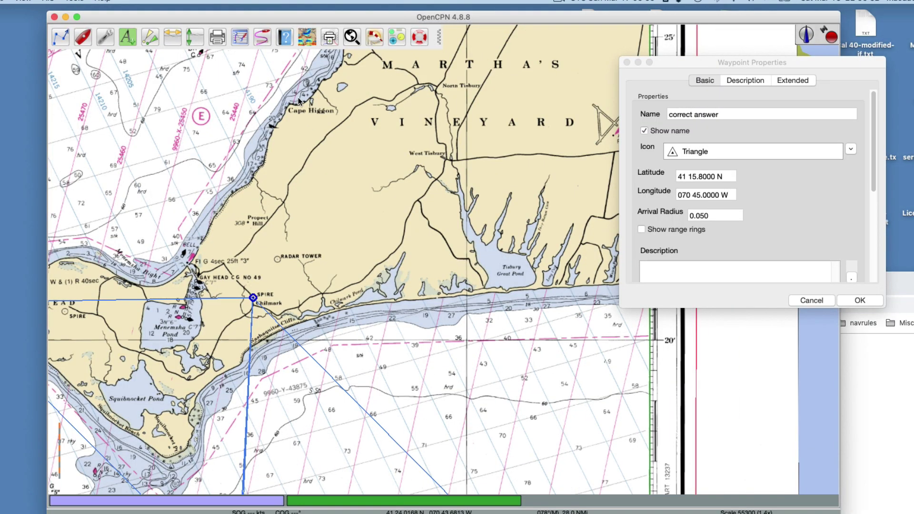
pyautogui.moveTo(334, 209); pyautogui.dragTo(495, 107)
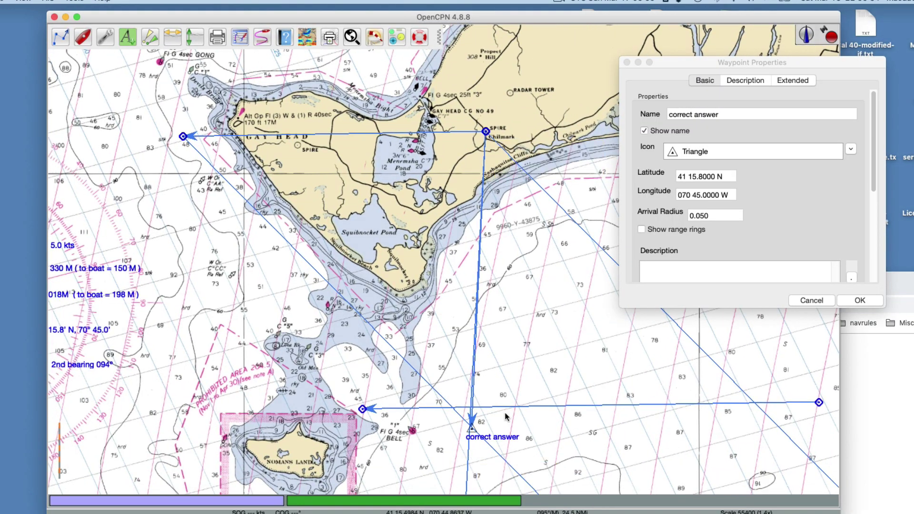
pyautogui.moveTo(523, 307); pyautogui.dragTo(437, 262)
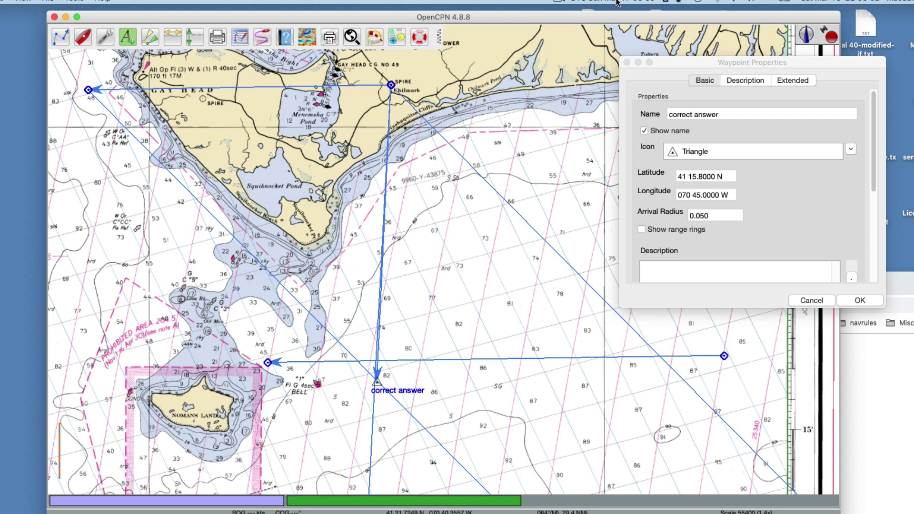
pyautogui.click(559, 2)
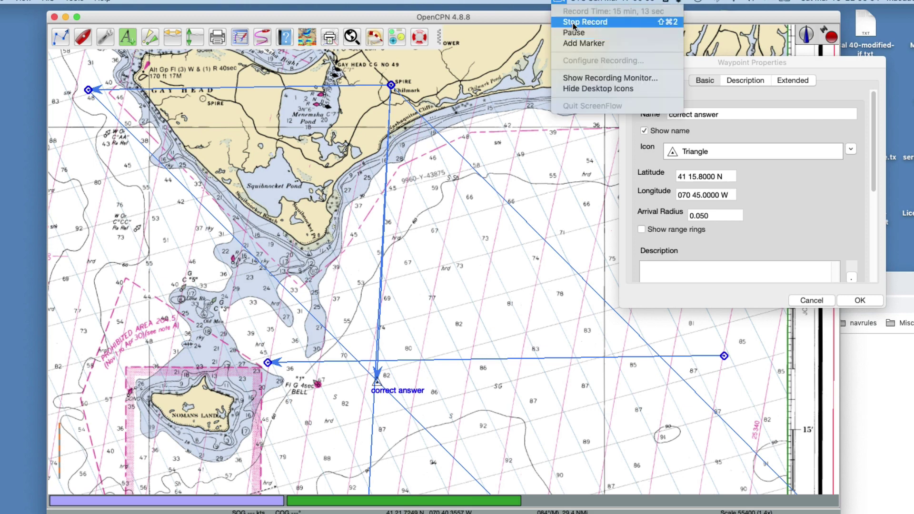